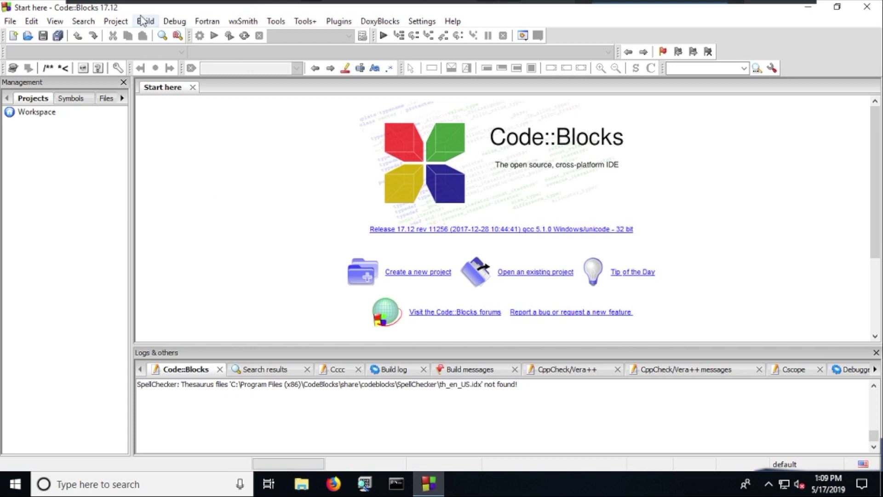
# Start a new C/C++ source file from the templates and choose C as its language.
pyautogui.click(10, 21)
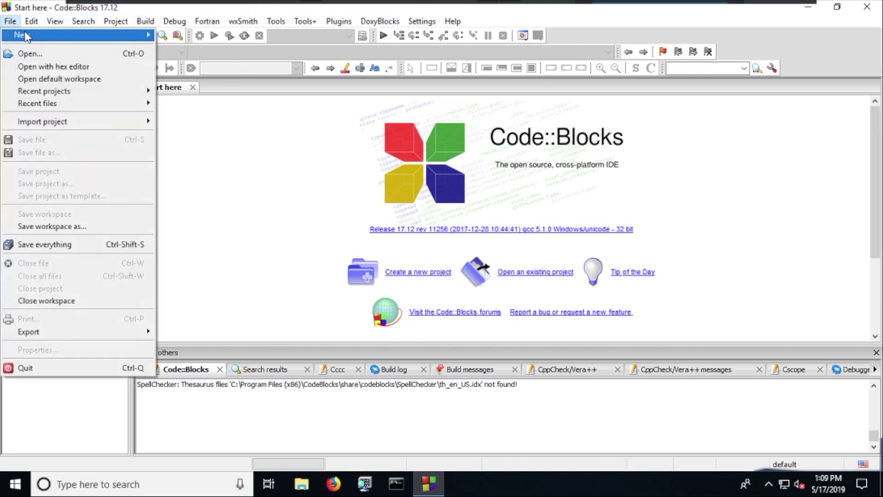
pyautogui.moveTo(25, 36)
pyautogui.click(197, 98)
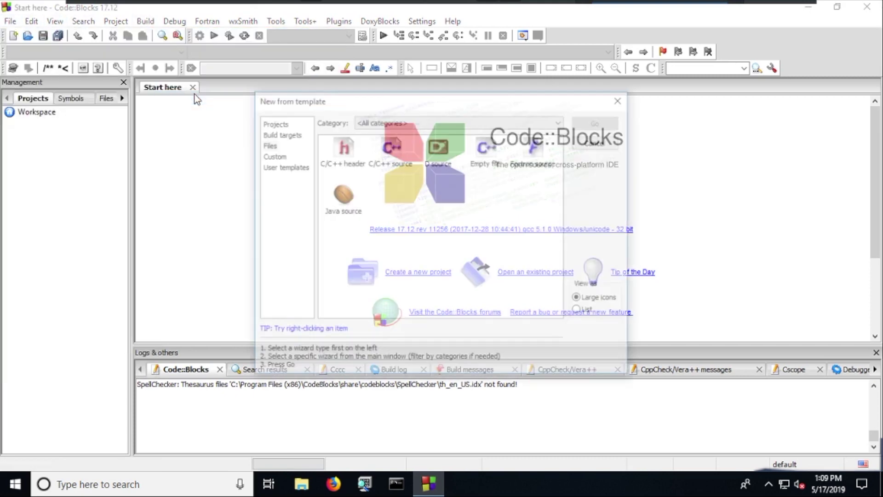
pyautogui.click(382, 164)
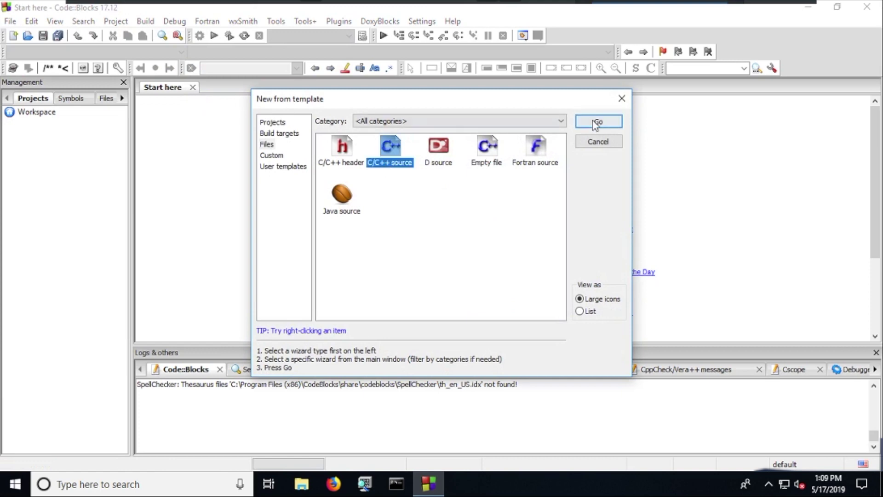
pyautogui.click(597, 122)
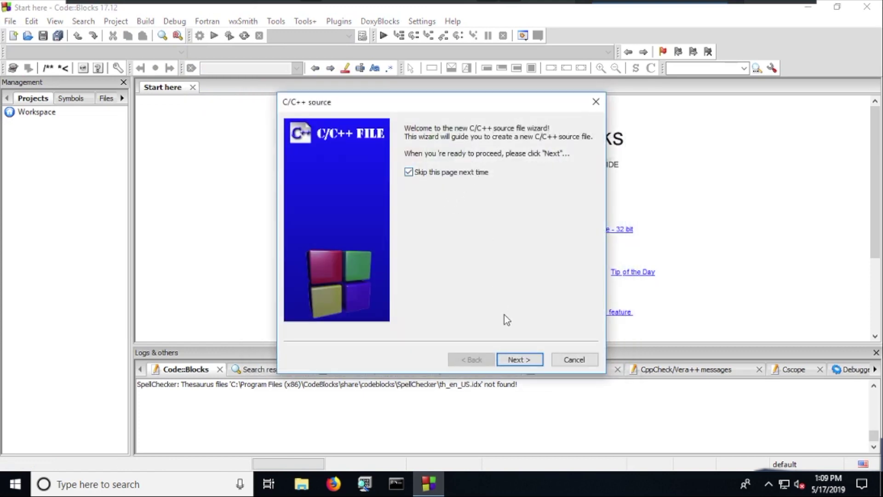
pyautogui.click(533, 358)
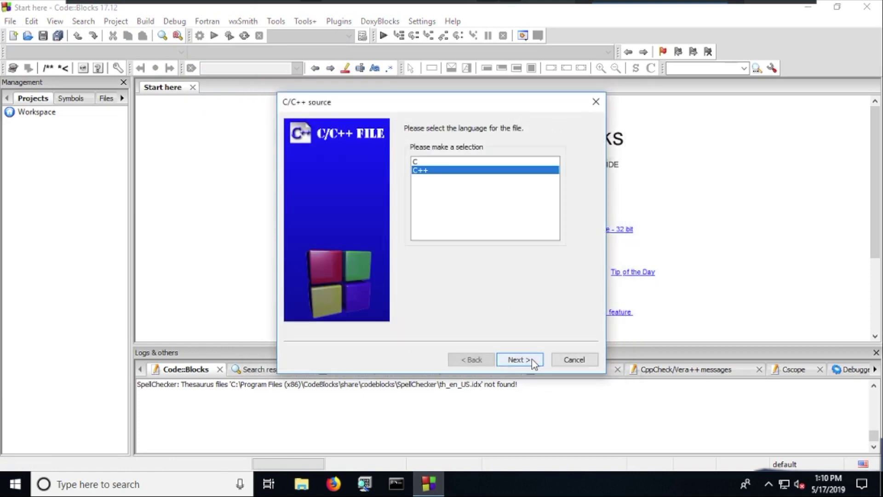
pyautogui.click(495, 162)
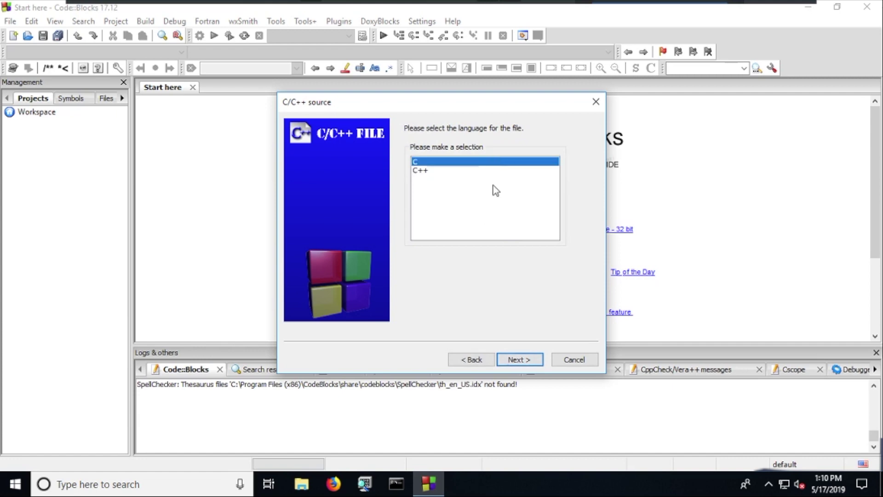
pyautogui.click(519, 358)
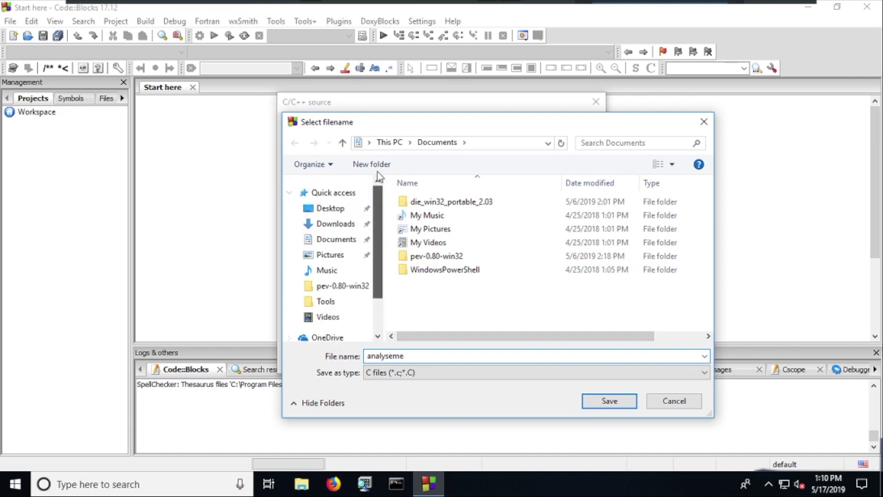
# Name the new source file analyseme, store it on the Desktop and finish creating it.
pyautogui.scroll(2, 378, 240)
pyautogui.click(346, 211)
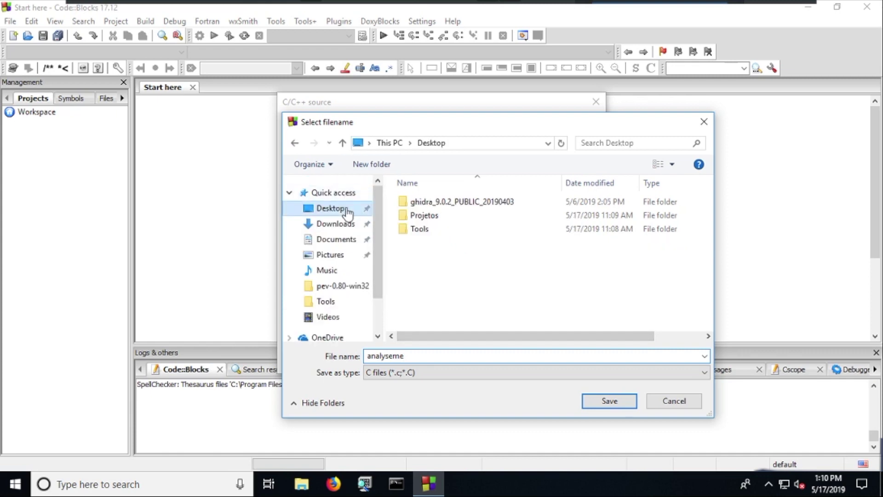
pyautogui.click(606, 405)
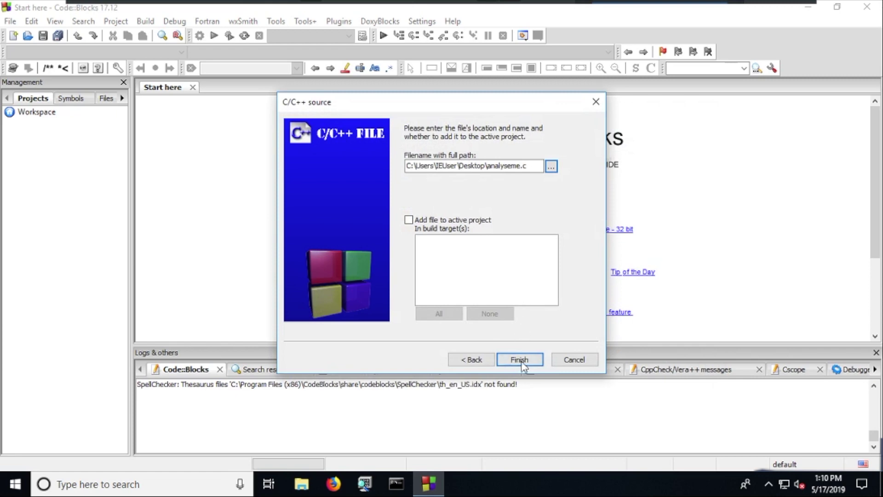
pyautogui.click(518, 362)
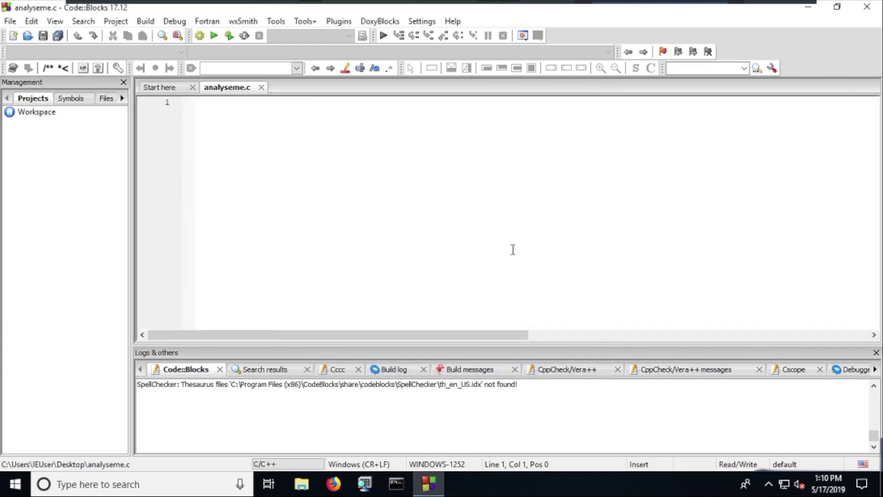
# Add include lines for stdio.h and windows.h at the start of analyseme.c, followed by a blank line.
pyautogui.write('#include <s')
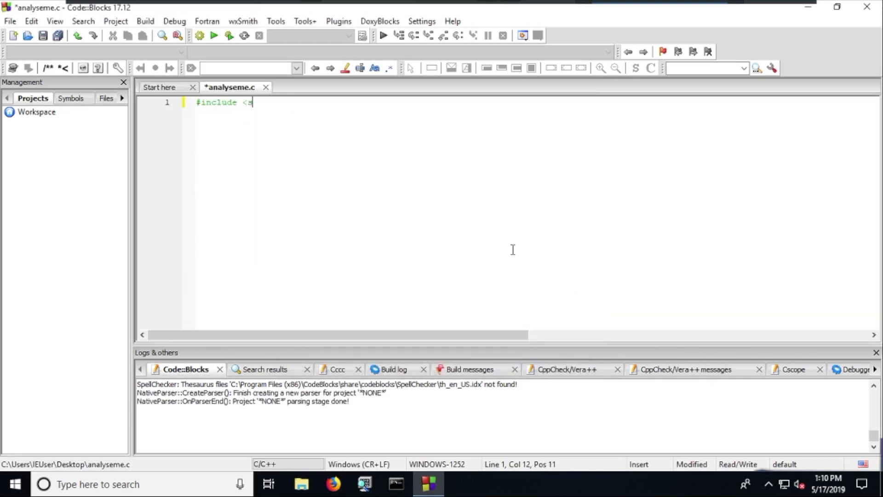
pyautogui.write('tdio.h')
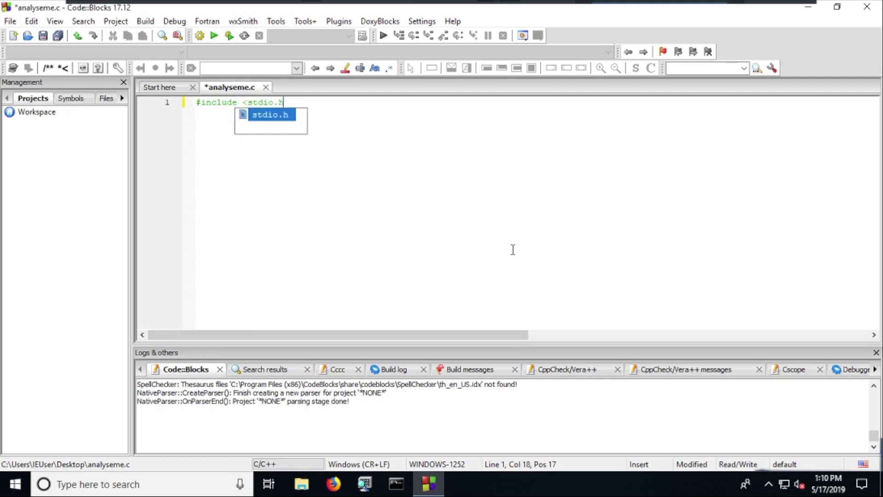
pyautogui.write('>')
pyautogui.press('Return')
pyautogui.write('#include <')
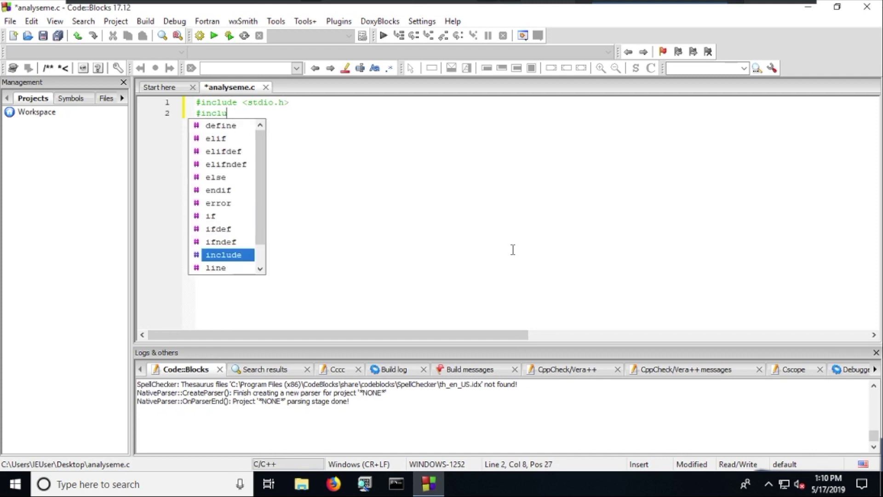
pyautogui.write('windows.h')
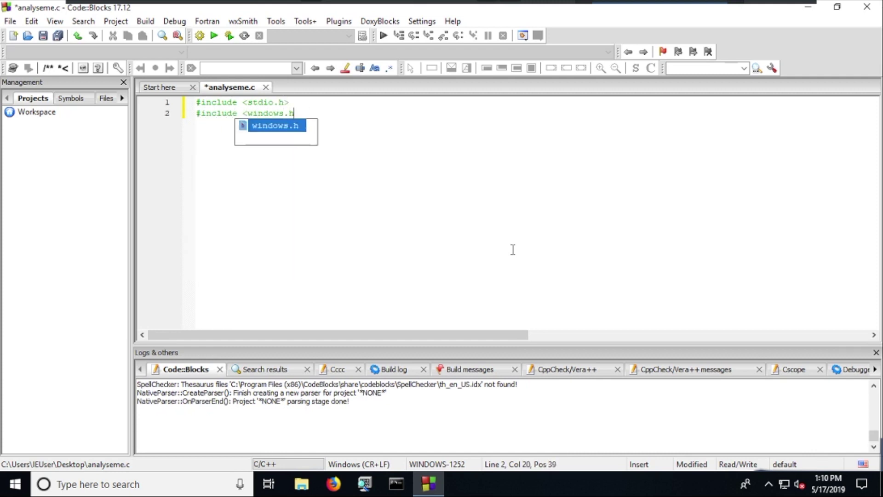
pyautogui.press('Return')
pyautogui.press('Return')
pyautogui.press('Return')
# Write the function skeleton int main(void) with an empty body in braces below the includes.
pyautogui.write('int ai')
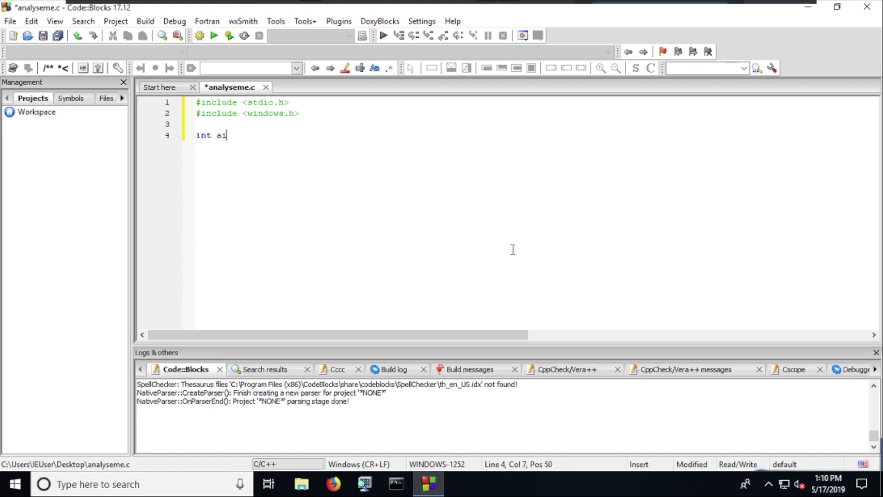
pyautogui.press('BackSpace')
pyautogui.press('BackSpace')
pyautogui.write('main(void')
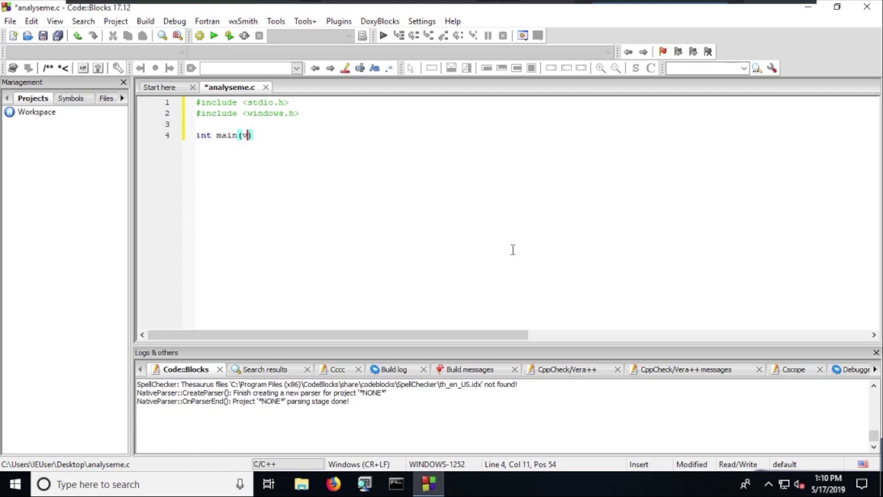
pyautogui.write('){')
pyautogui.press('Return')
pyautogui.press('Return')
pyautogui.press('Return')
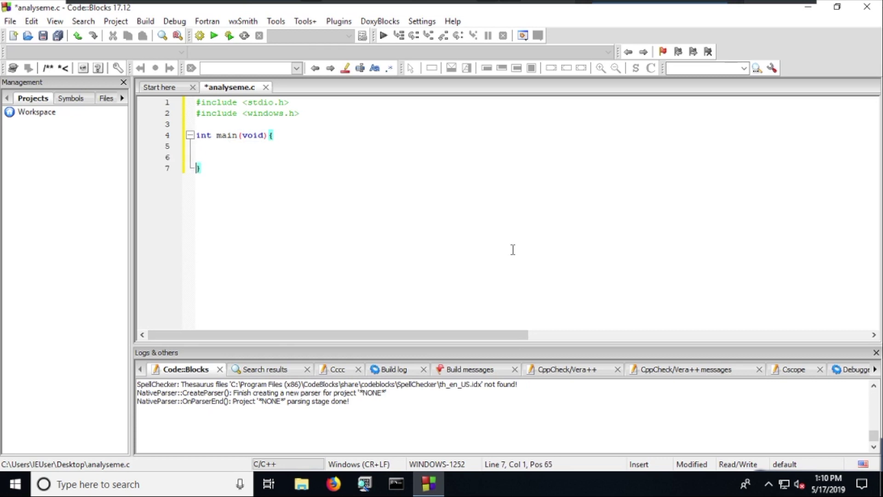
# Inside main, write the call MessageBox(NULL, "Ola Mundo!", "MB", MB_OKCANCEL);.
pyautogui.write('Mes')
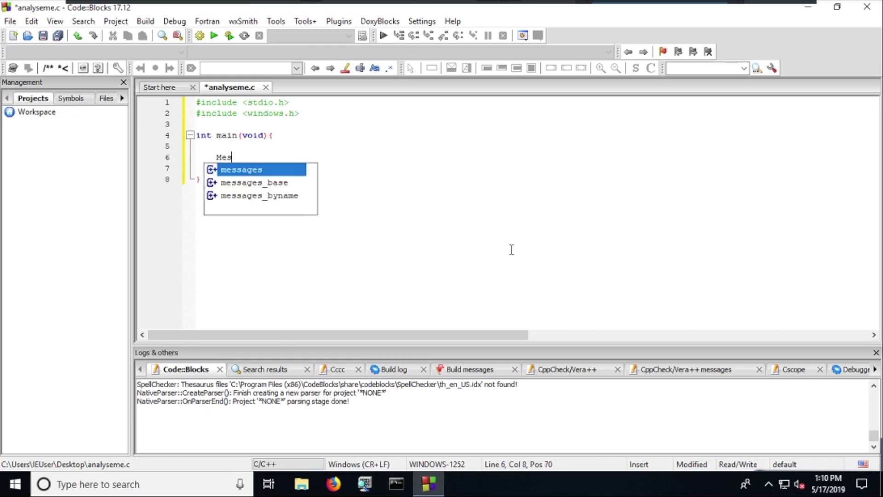
pyautogui.write('sageBox')
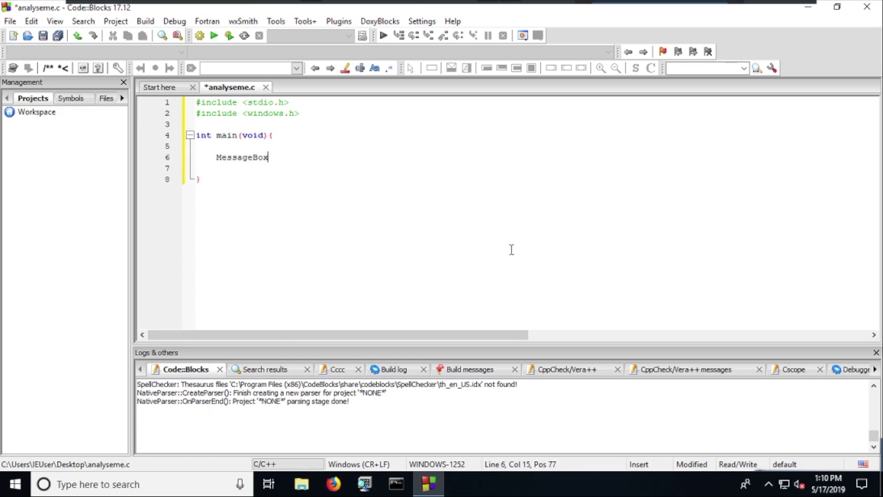
pyautogui.write('(NULL, "Ola MU')
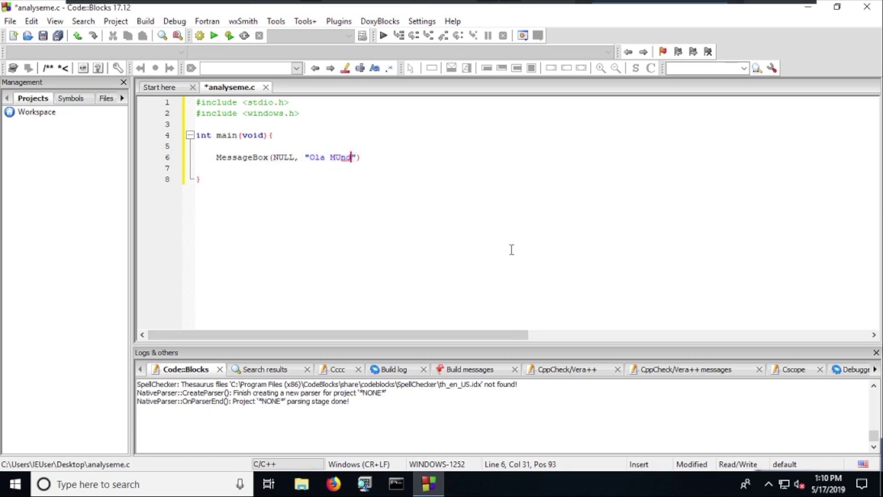
pyautogui.write('ndo')
pyautogui.press('BackSpace')
pyautogui.press('BackSpace')
pyautogui.press('BackSpace')
pyautogui.press('BackSpace')
pyautogui.write('undo')
pyautogui.write('!"')
pyautogui.write(', "')
pyautogui.write('MB", ')
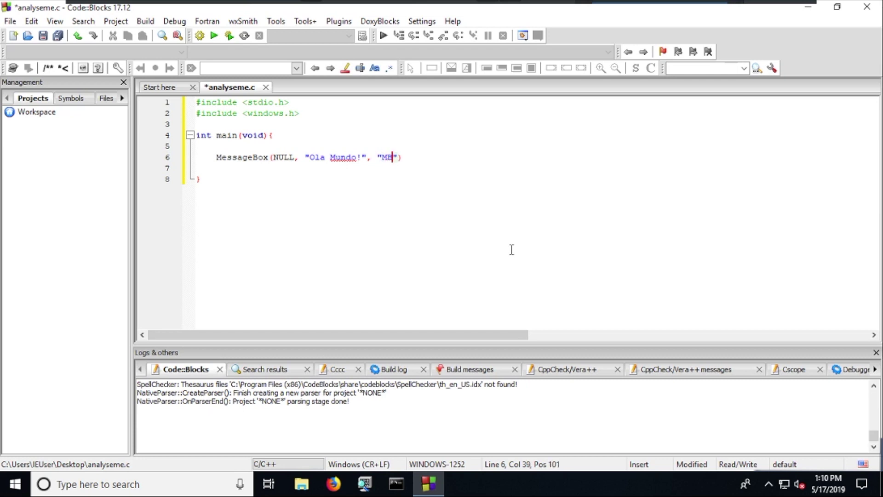
pyautogui.write('MB_OKCANCEL);')
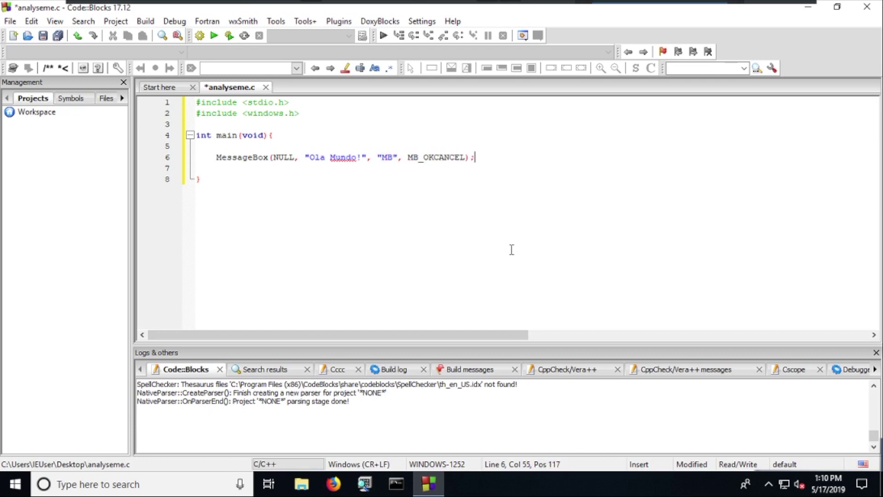
# Add return 0; below the MessageBox call, separated by a blank line, and save analyseme.c.
pyautogui.press('Return')
pyautogui.press('Return')
pyautogui.write('ret')
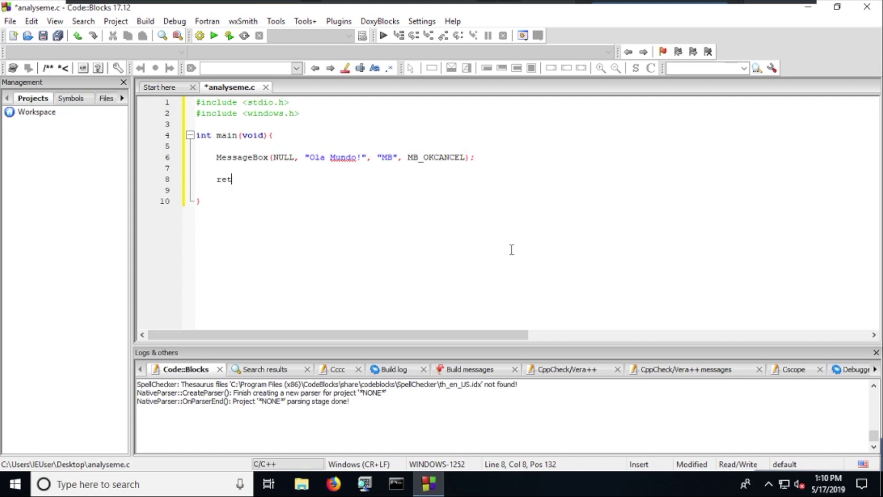
pyautogui.write('yurn 0;')
pyautogui.hotkey('ctrl', 's')
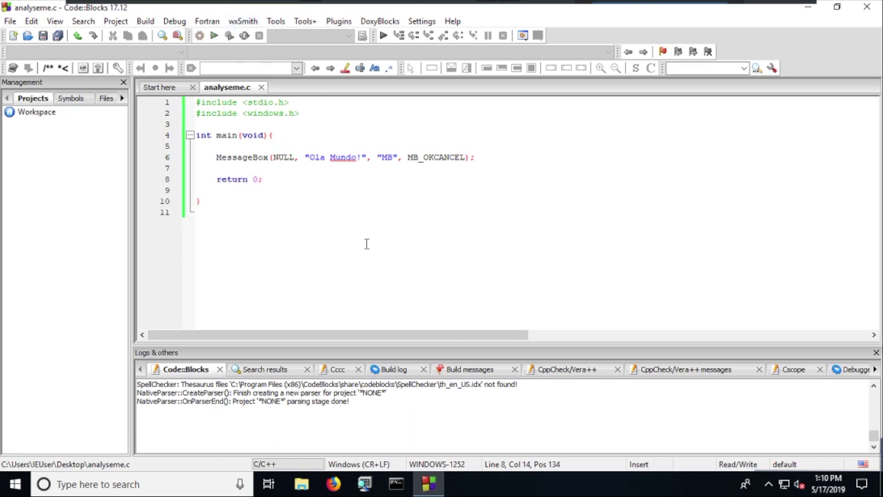
# Build and run the program, accept its message box and close the console window.
pyautogui.press('F9')
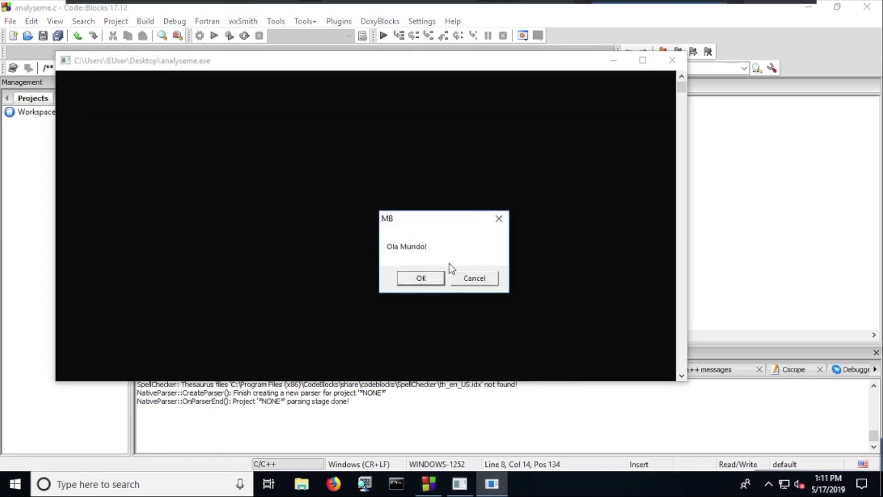
pyautogui.click(434, 279)
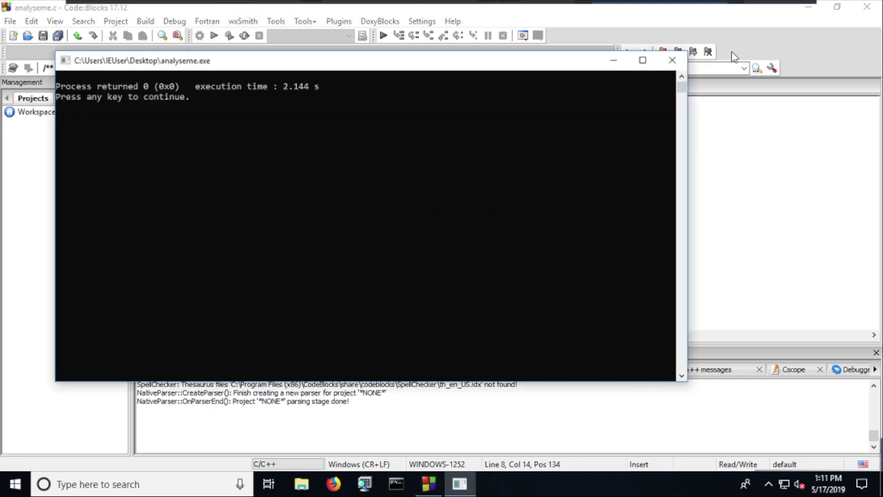
pyautogui.click(673, 59)
# Minimize Code::Blocks and open the Projetos folder from the desktop.
pyautogui.click(809, 7)
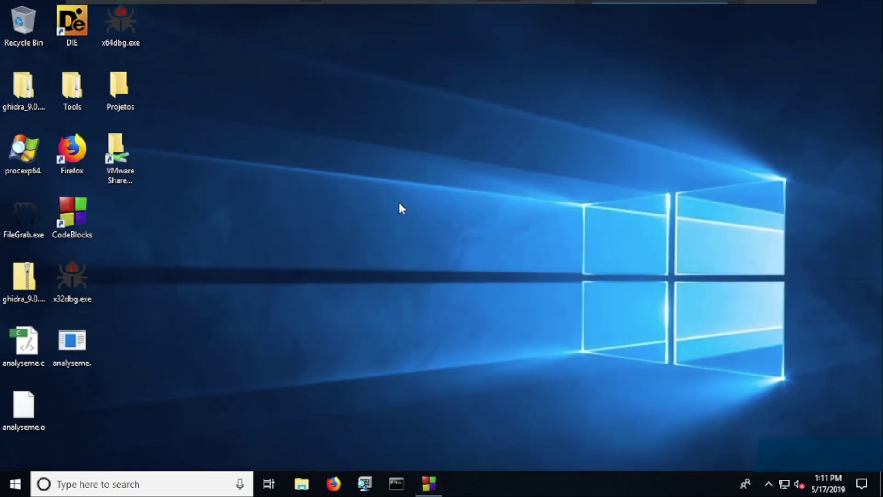
pyautogui.doubleClick(87, 353)
pyautogui.doubleClick(123, 89)
pyautogui.moveTo(489, 66); pyautogui.dragTo(529, 94)
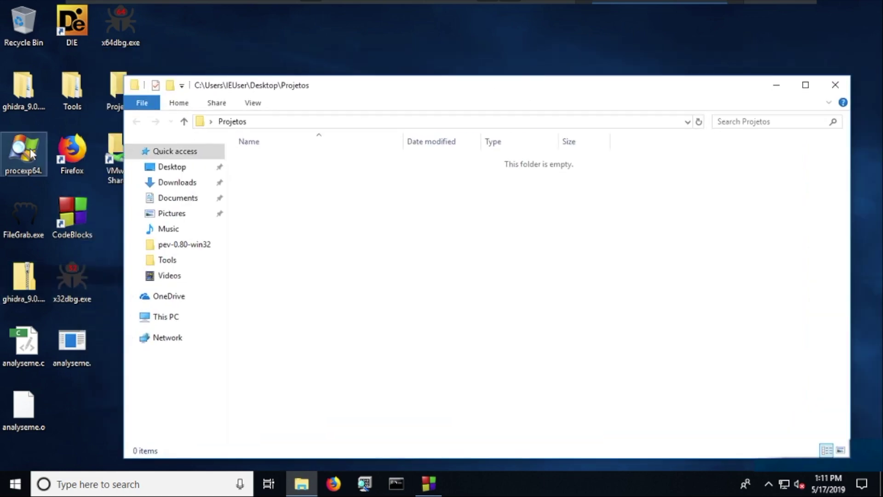
# Launch Ghidra by running ghidraRun.bat from the ghidra_9.0.2 folder and allow the unverified file to run.
pyautogui.doubleClick(22, 90)
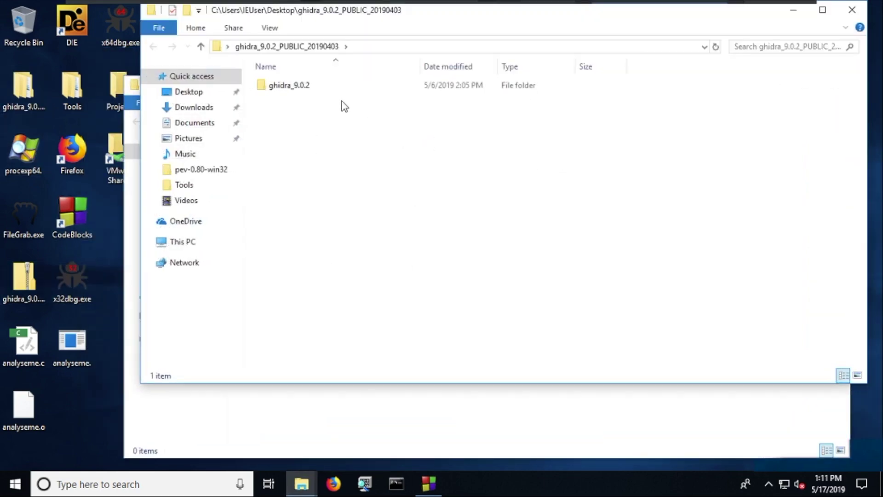
pyautogui.doubleClick(341, 87)
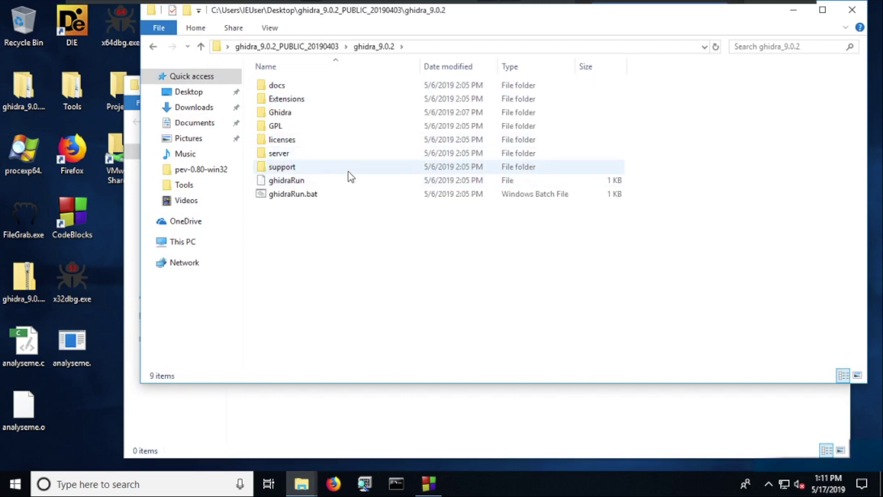
pyautogui.doubleClick(303, 195)
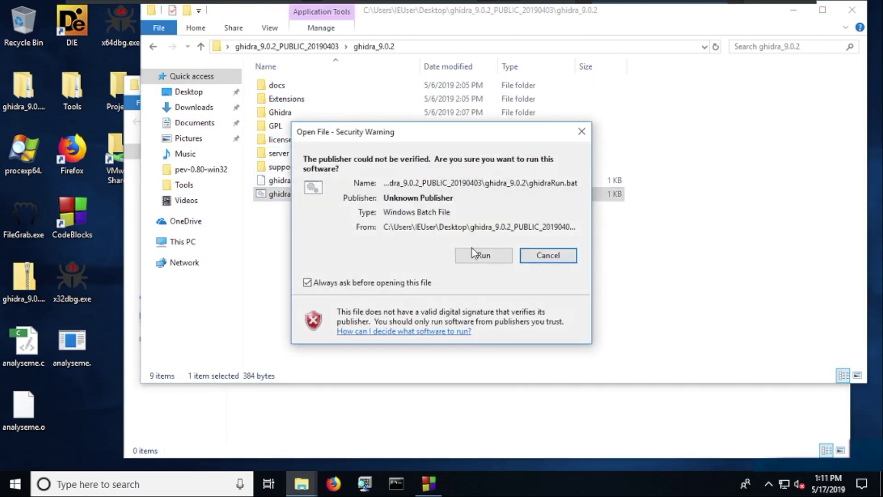
pyautogui.click(474, 252)
pyautogui.click(652, 94)
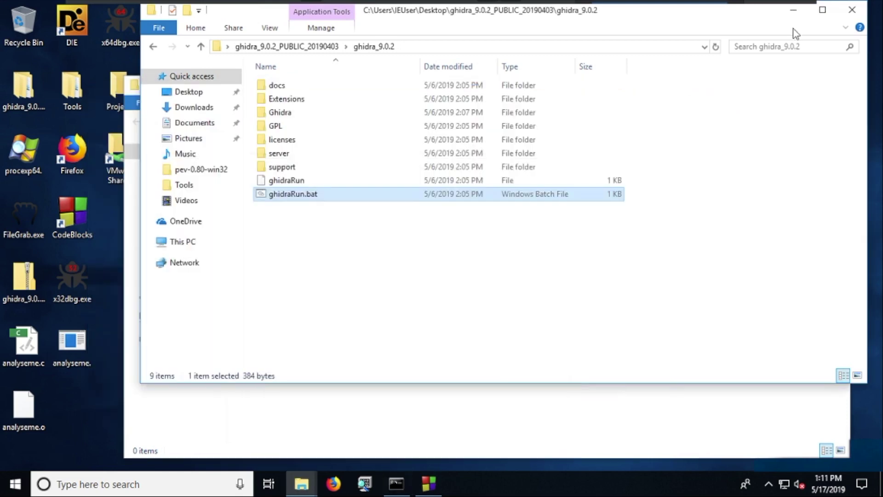
# Minimize the ghidra_9.0.2 and Projetos folder windows to clear the desktop for Ghidra.
pyautogui.click(792, 11)
pyautogui.moveTo(600, 93); pyautogui.dragTo(599, 62)
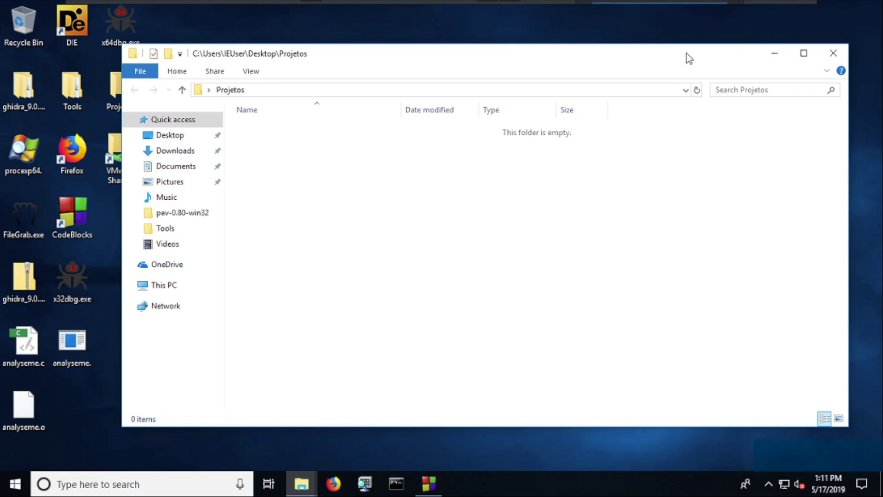
pyautogui.moveTo(689, 58)
pyautogui.mouseDown()
pyautogui.moveTo(674, 76)
pyautogui.moveTo(680, 59)
pyautogui.mouseUp()
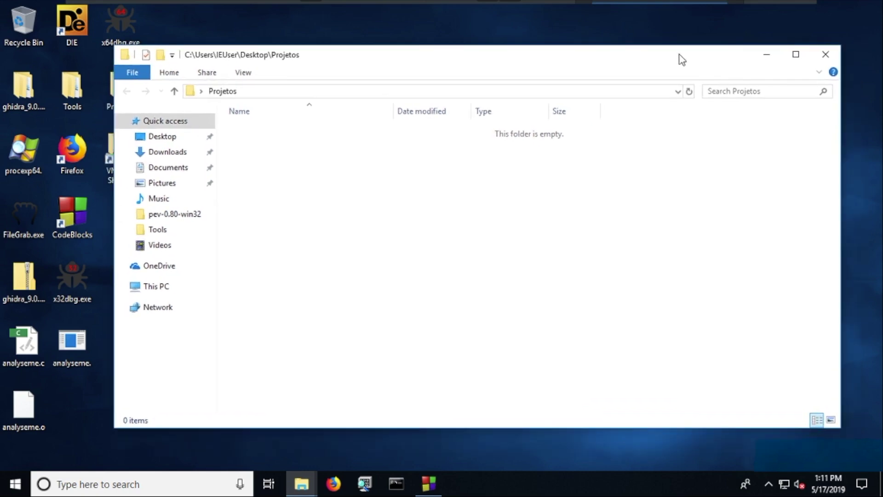
pyautogui.click(767, 55)
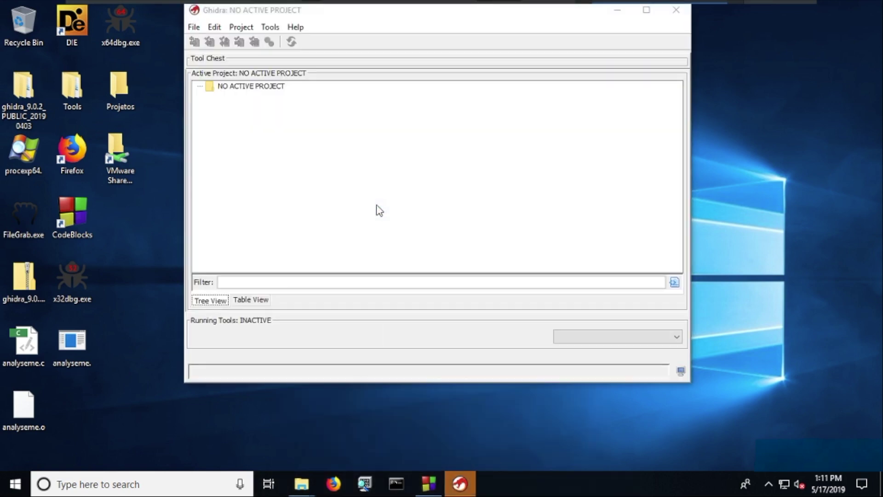
# Start a new non-shared project and set its directory to the Projetos folder on the Desktop.
pyautogui.click(259, 88)
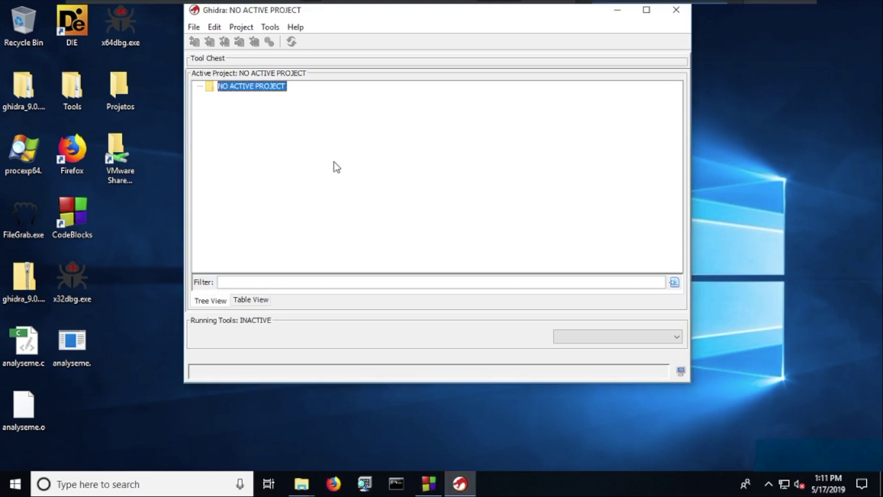
pyautogui.hotkey('ctrl', 'n')
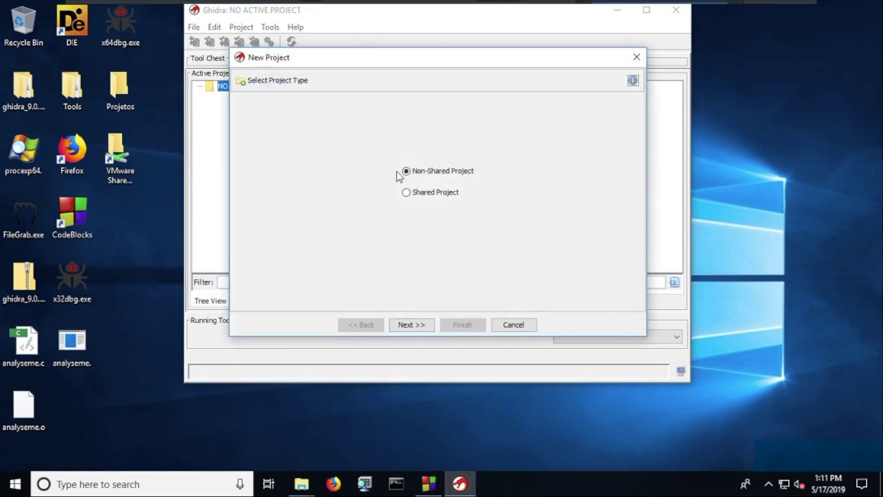
pyautogui.click(419, 324)
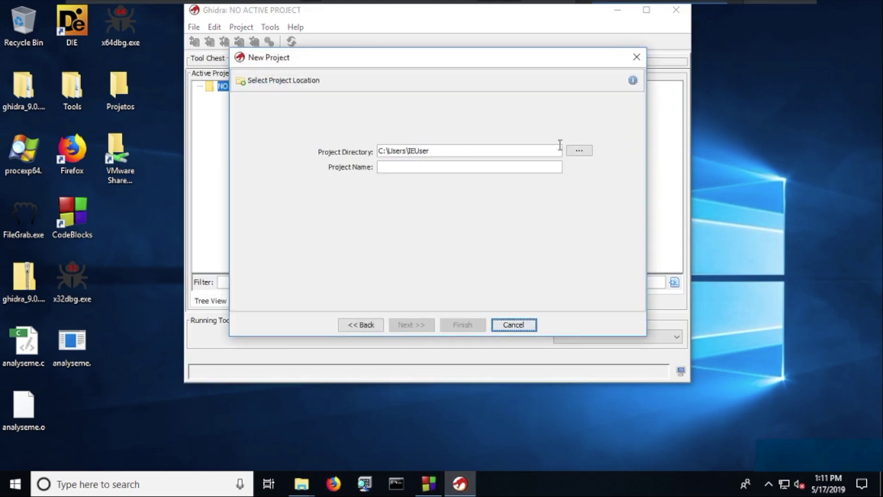
pyautogui.click(580, 151)
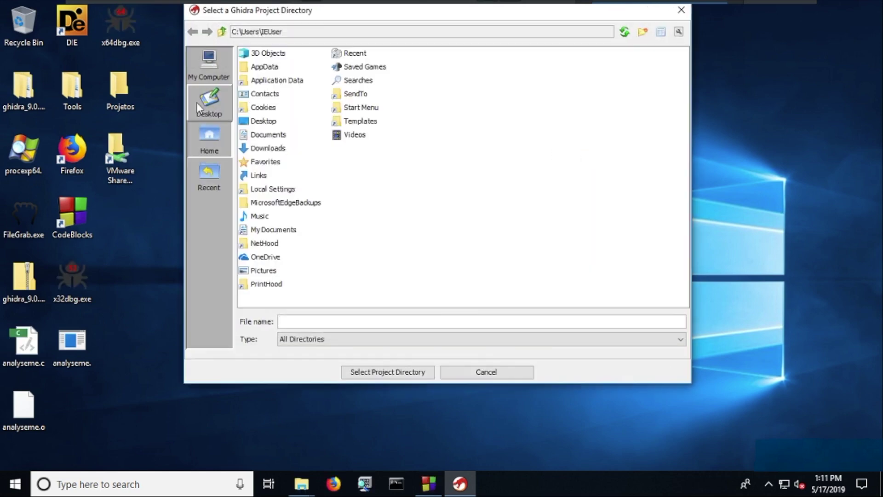
pyautogui.click(202, 104)
pyautogui.click(269, 68)
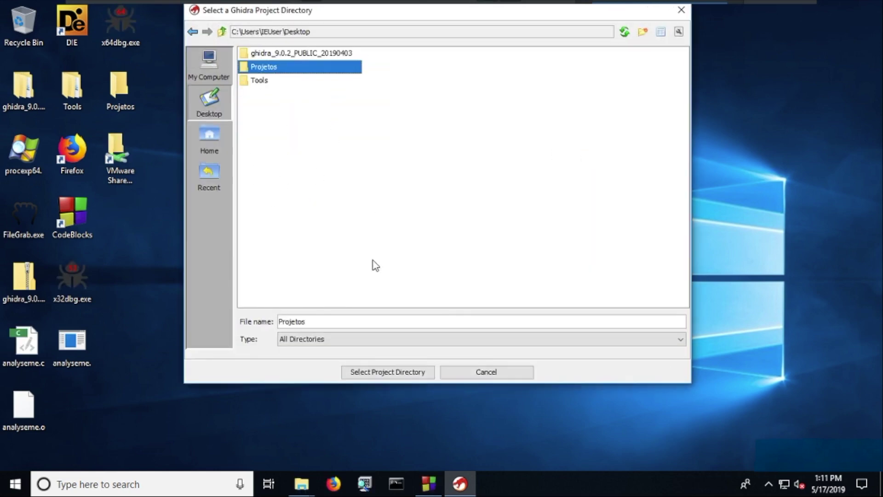
pyautogui.click(389, 373)
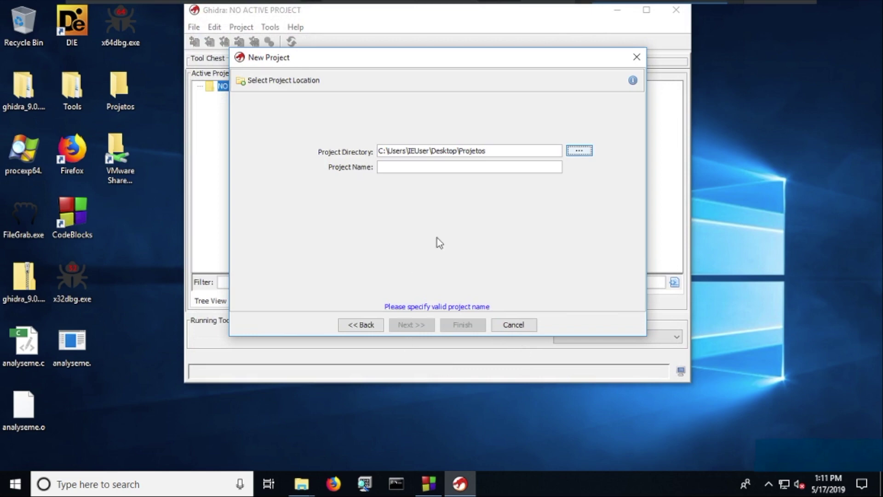
# Name the project Curso_GHIDRA and finish creating it.
pyautogui.click(465, 167)
pyautogui.write('Curso_')
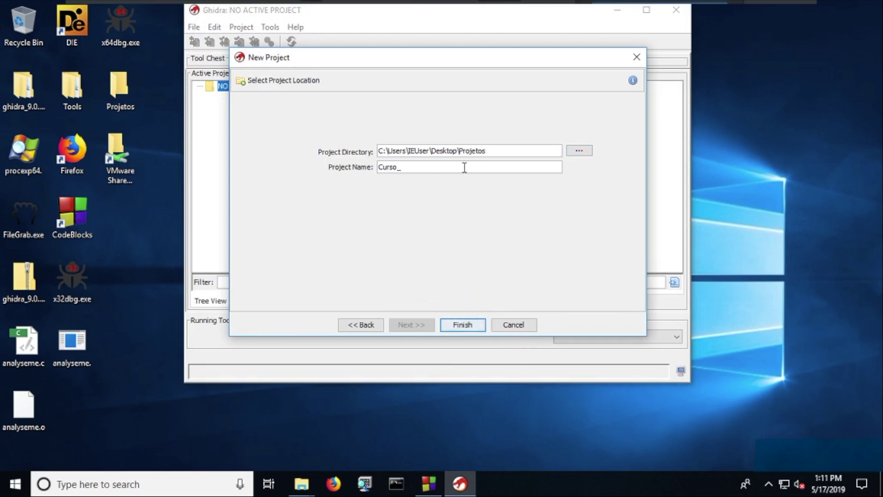
pyautogui.write('GHIDRA')
pyautogui.click(449, 328)
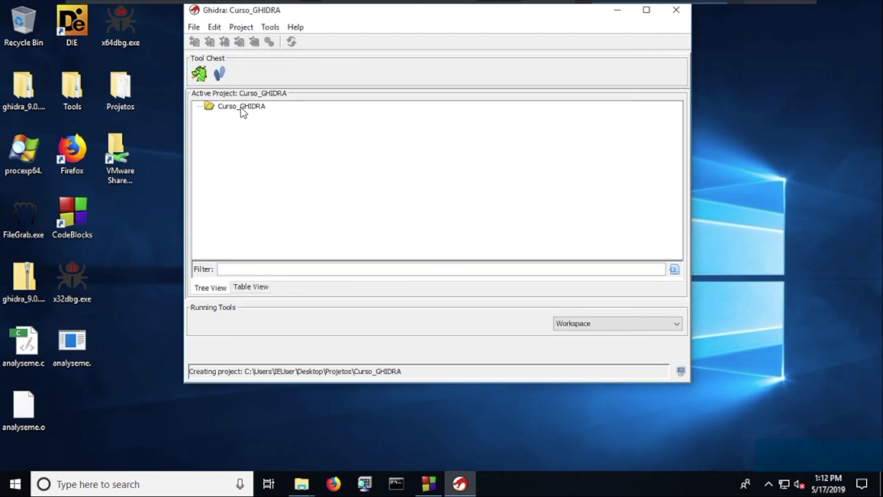
# Import analyseme.exe from the Desktop into Curso_GHIDRA as a Portable Executable (PE) with language x86:LE:32:default:windows.
pyautogui.click(243, 108)
pyautogui.press('i')
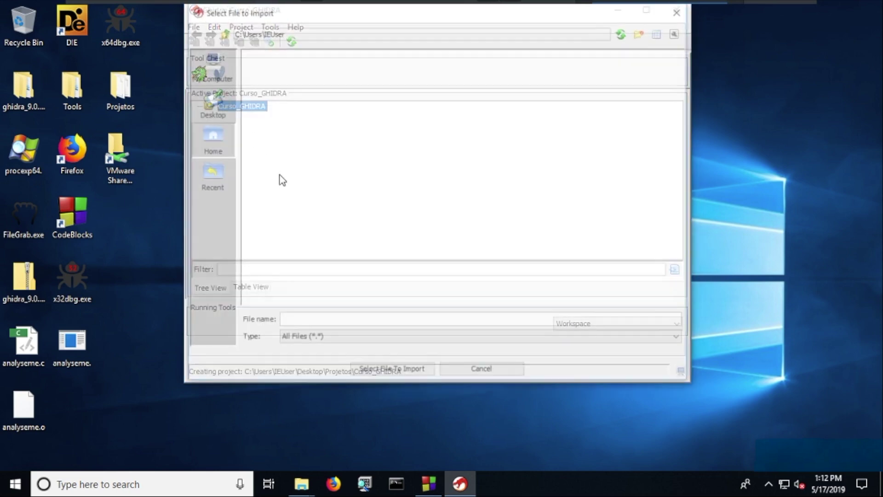
pyautogui.click(218, 102)
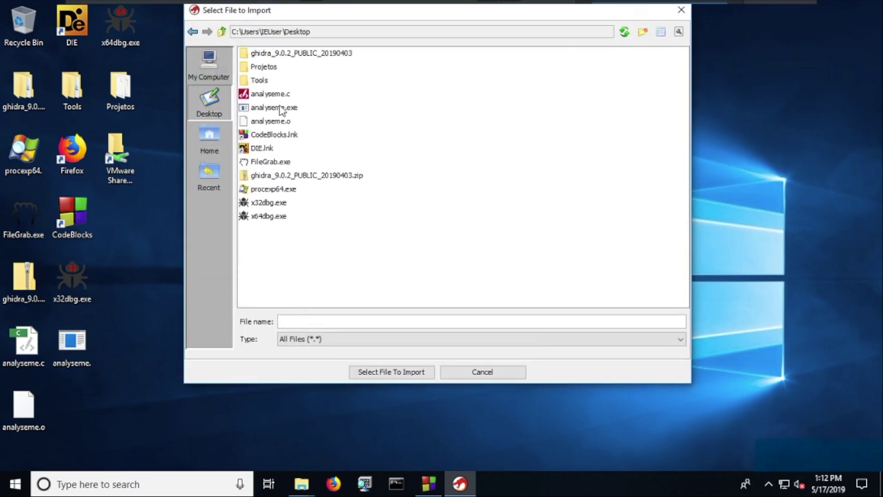
pyautogui.click(285, 108)
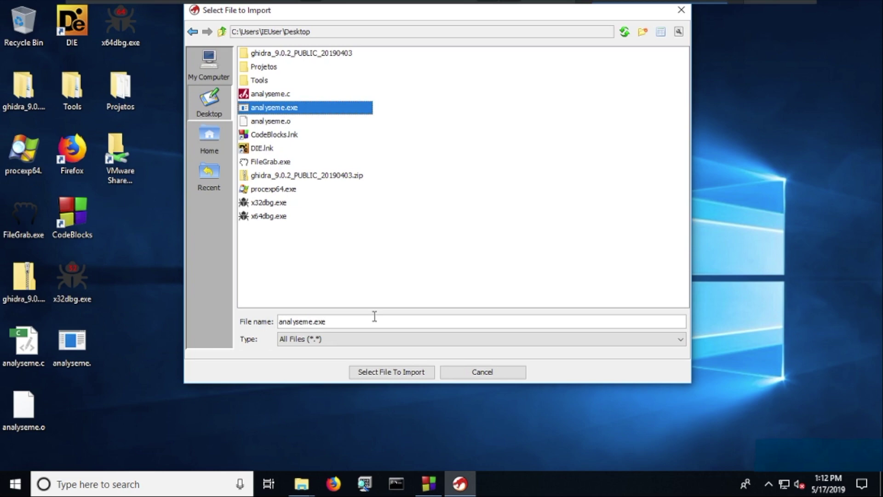
pyautogui.click(418, 371)
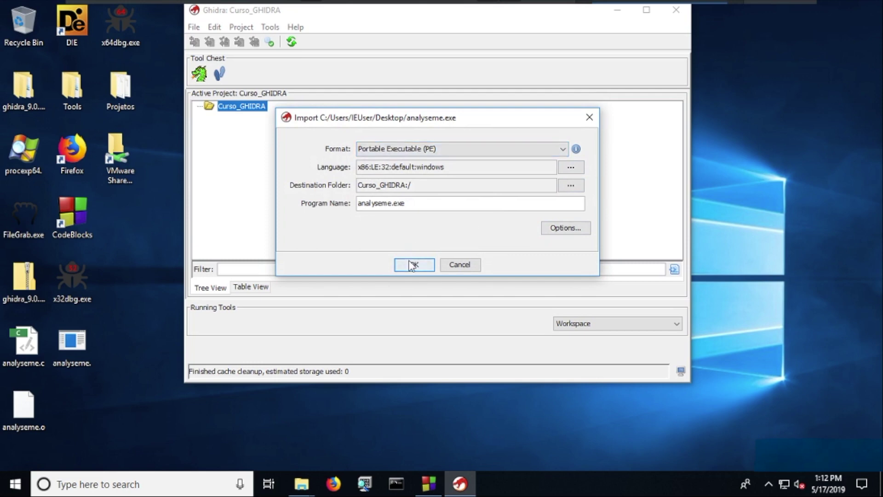
pyautogui.click(413, 265)
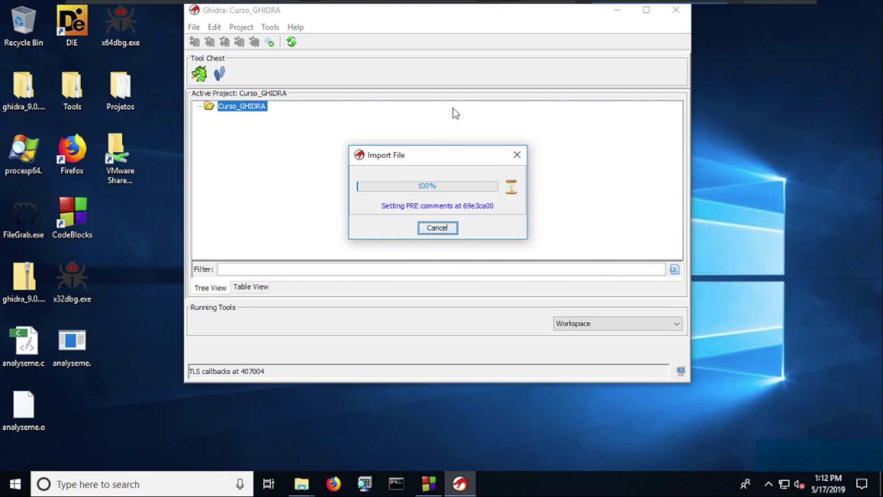
# Move the project window slightly lower on the desktop and close the import results summary.
pyautogui.moveTo(471, 11); pyautogui.dragTo(462, 34)
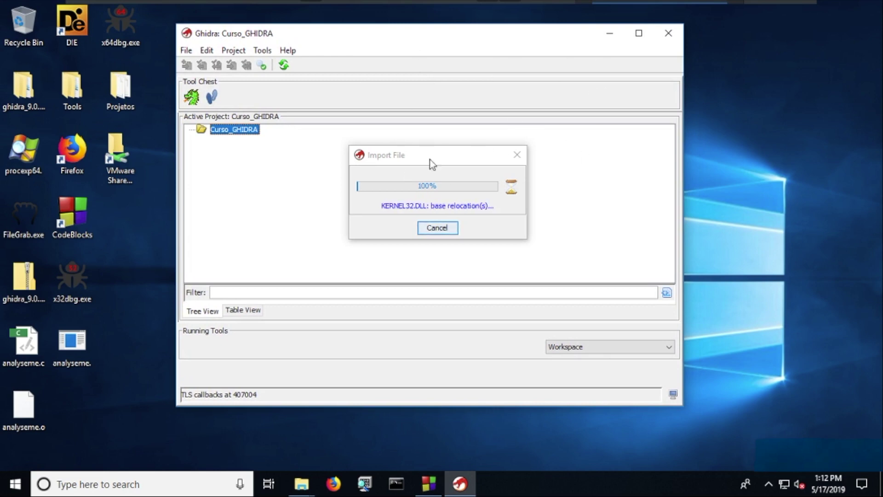
pyautogui.moveTo(454, 40)
pyautogui.mouseDown()
pyautogui.moveTo(477, 41)
pyautogui.moveTo(455, 43)
pyautogui.mouseUp()
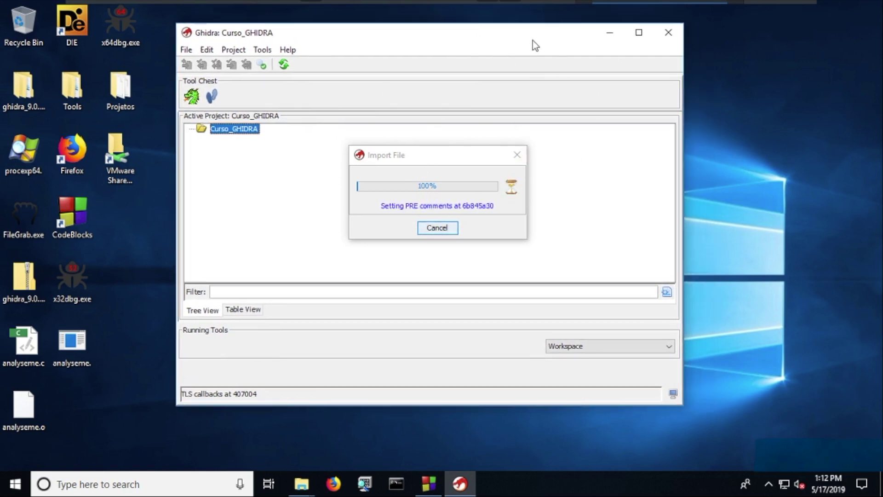
pyautogui.moveTo(487, 37); pyautogui.dragTo(487, 33)
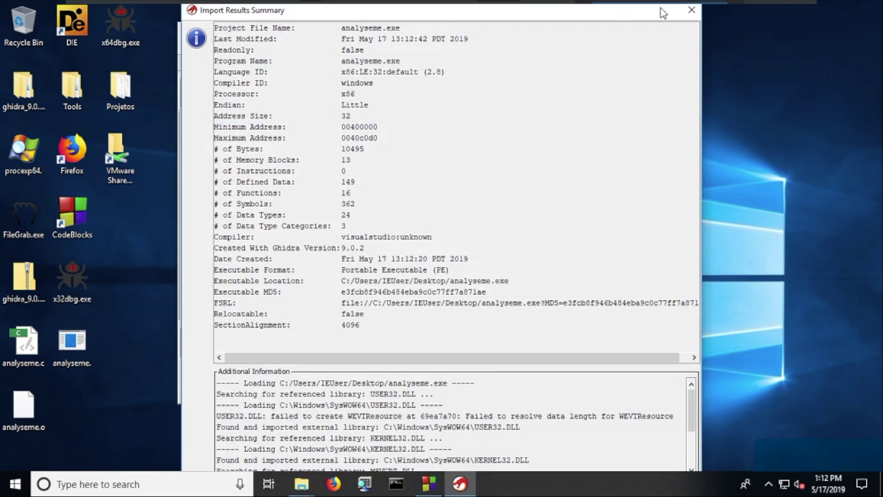
pyautogui.click(691, 11)
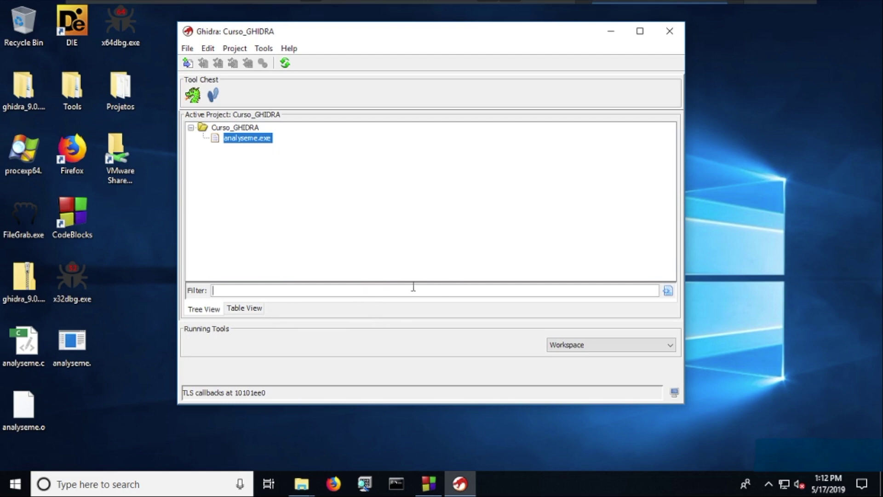
pyautogui.click(586, 344)
pyautogui.click(586, 344)
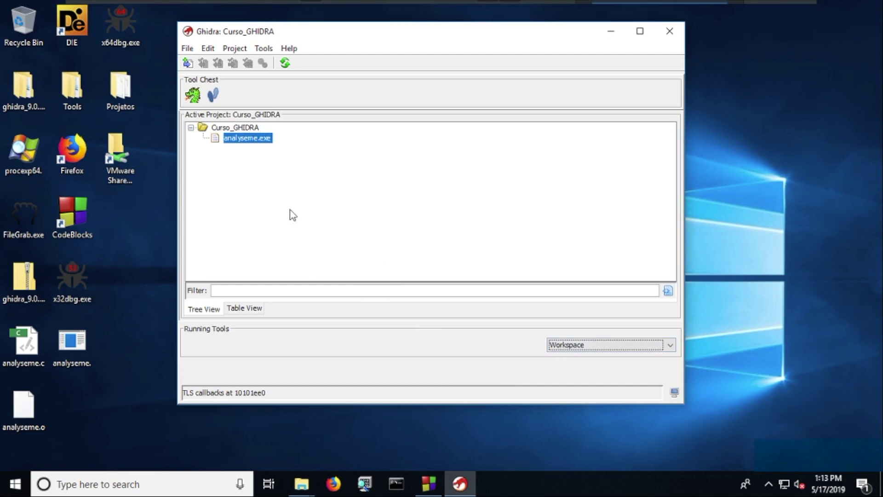
pyautogui.click(265, 49)
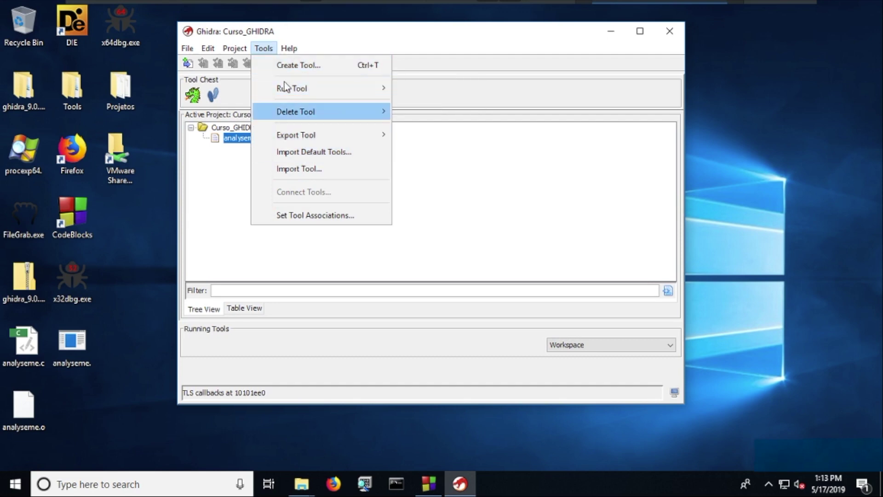
pyautogui.click(236, 50)
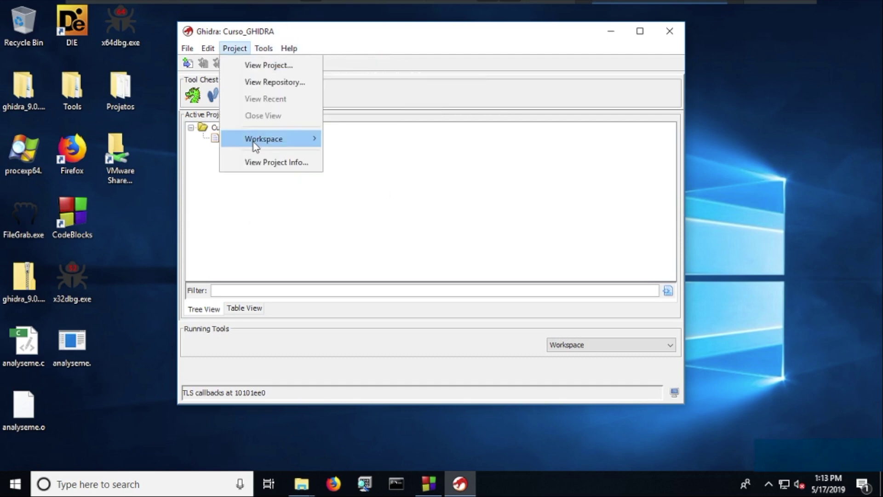
pyautogui.moveTo(256, 145)
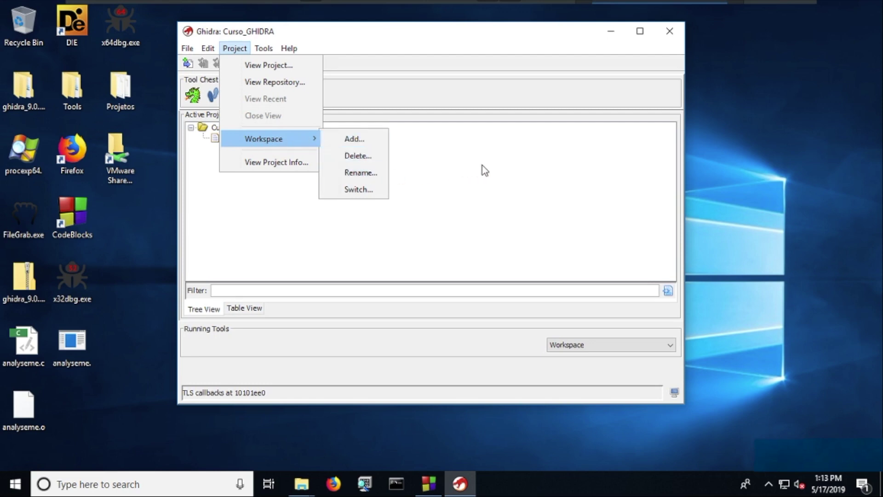
pyautogui.click(258, 163)
pyautogui.click(243, 131)
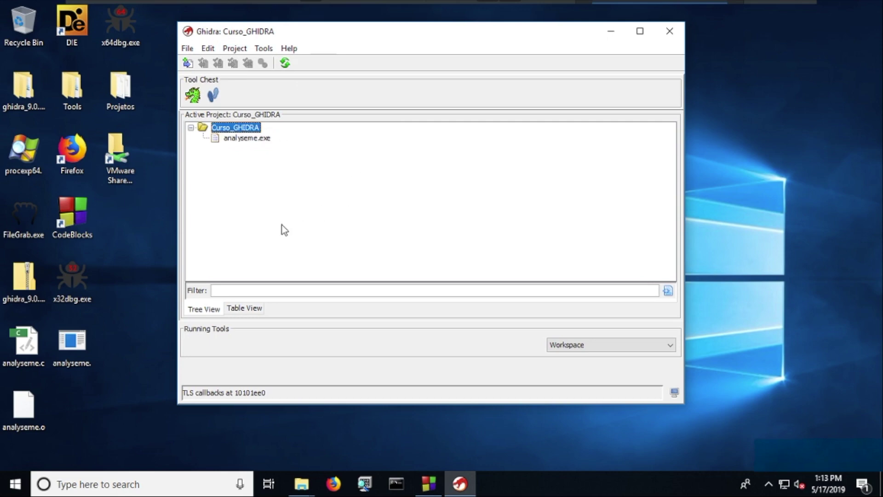
# Compare the table view and tree view of the project's files, returning to the tree view.
pyautogui.click(253, 309)
pyautogui.click(217, 311)
pyautogui.click(251, 310)
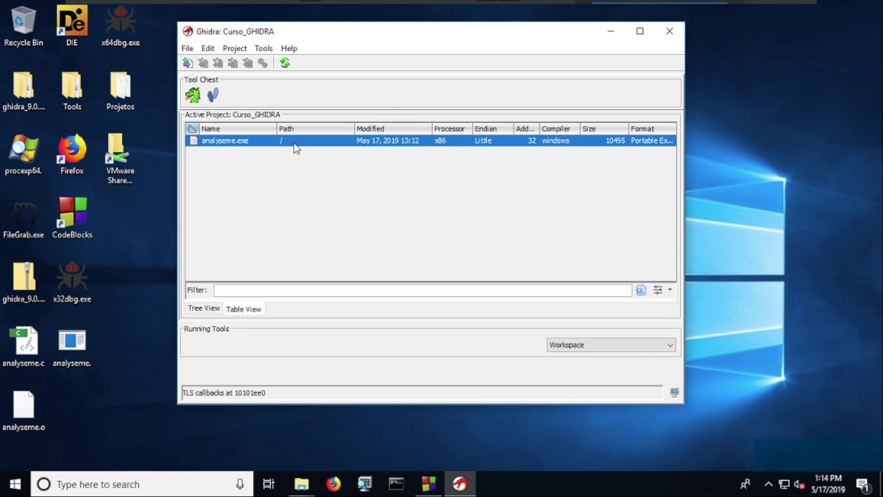
pyautogui.click(208, 313)
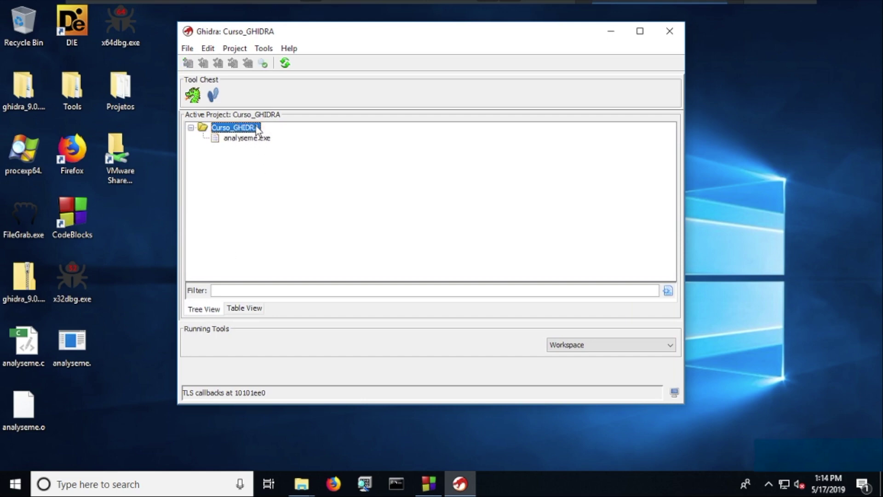
pyautogui.click(269, 139)
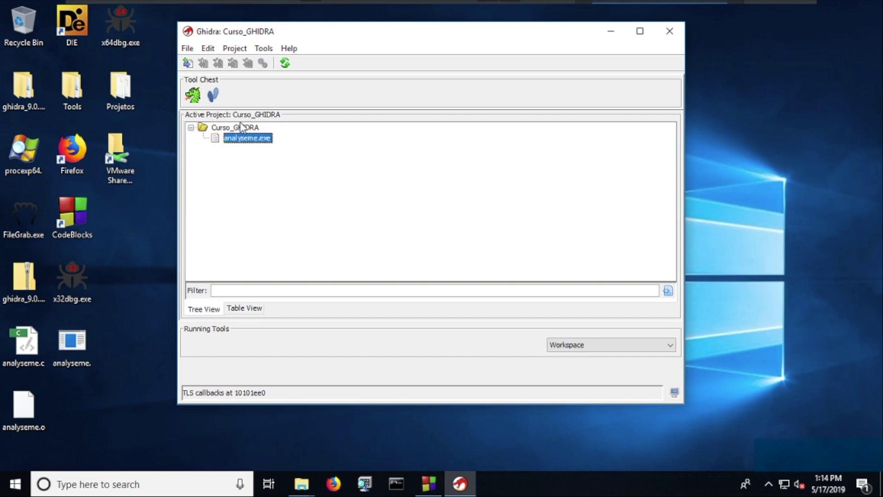
pyautogui.click(254, 310)
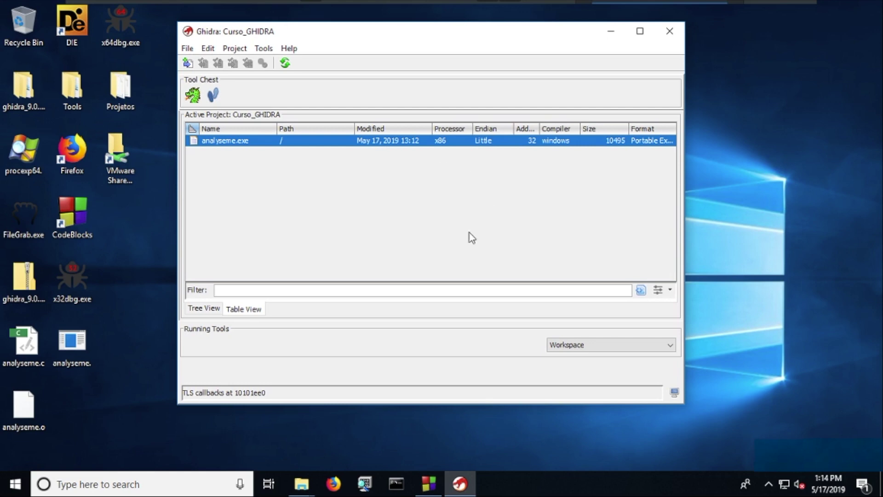
pyautogui.click(205, 308)
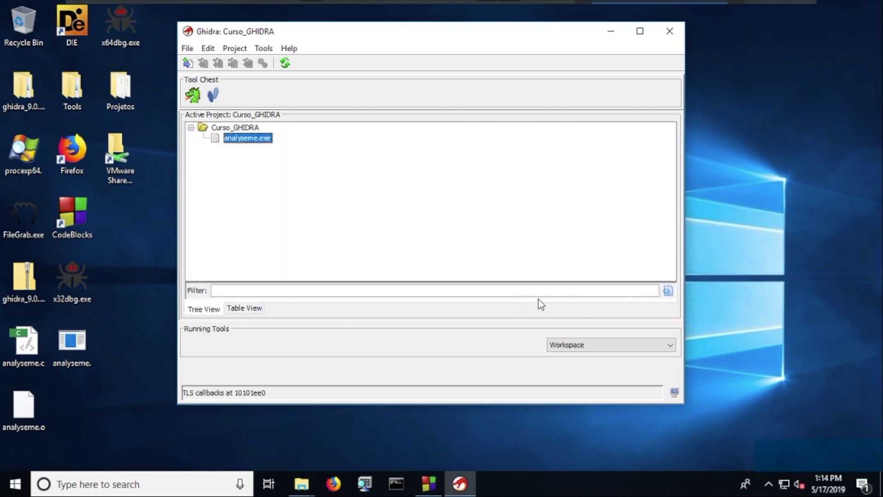
# Try filtering the project files with the Regular Expression strategy and the pattern exe$, and clear the filter text.
pyautogui.click(667, 290)
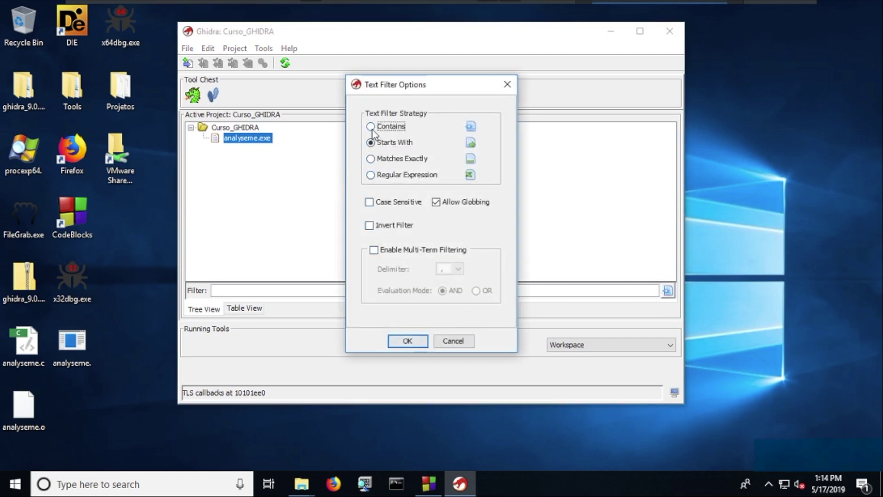
pyautogui.click(379, 176)
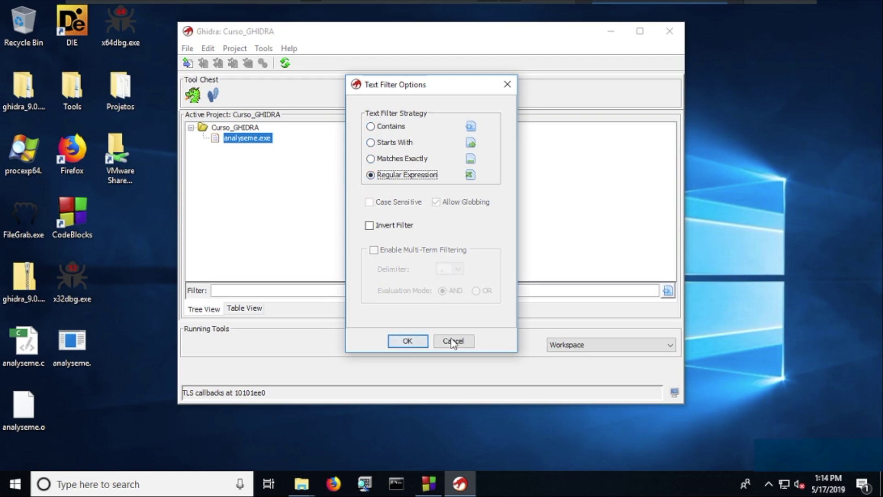
pyautogui.click(408, 341)
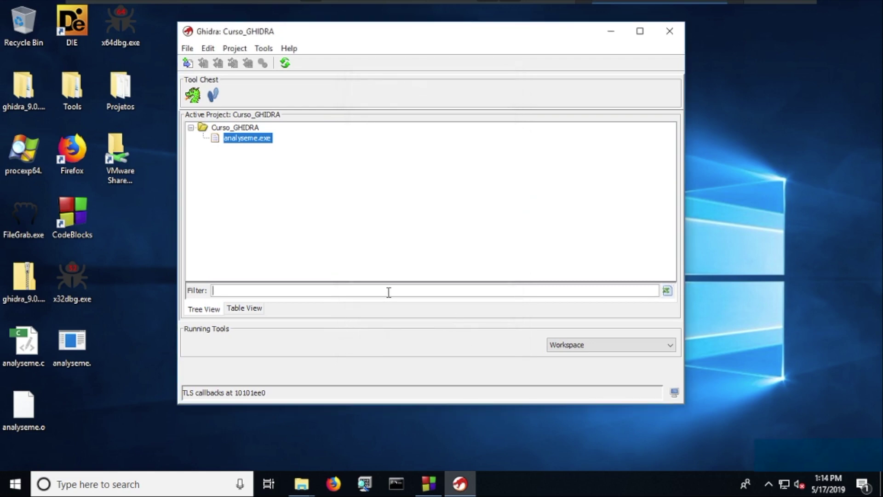
pyautogui.write('exe$')
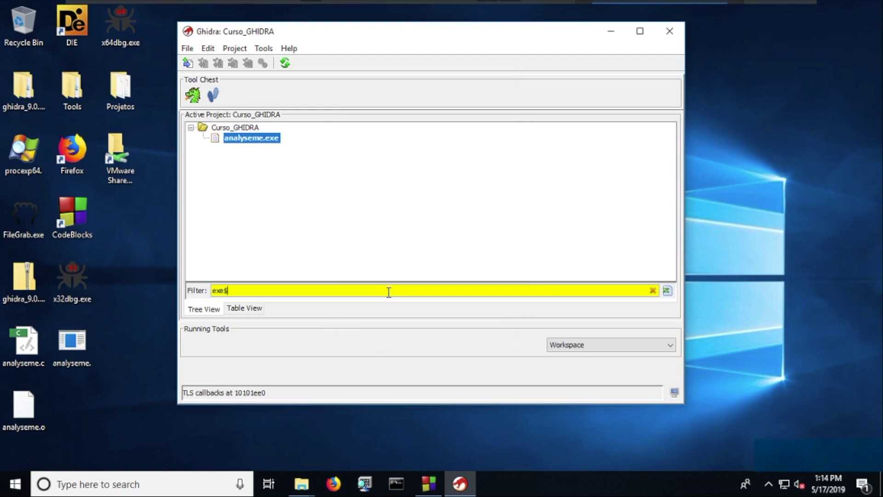
pyautogui.press('BackSpace')
pyautogui.press('BackSpace')
pyautogui.press('BackSpace')
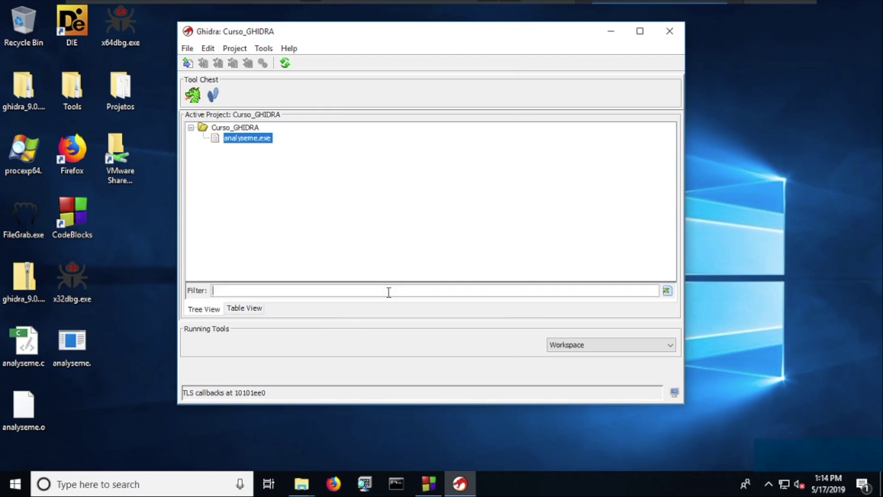
# Set the text filter strategy to Contains and filter the project files by "ly".
pyautogui.click(667, 290)
pyautogui.click(397, 127)
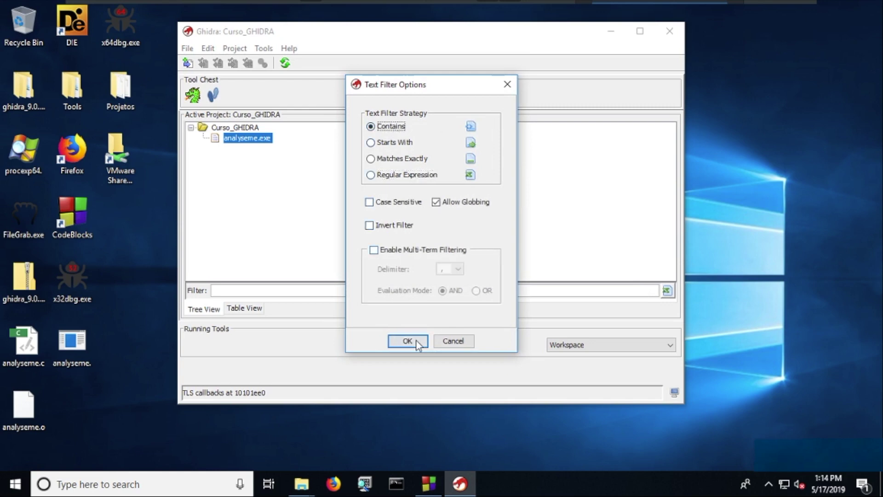
pyautogui.click(405, 341)
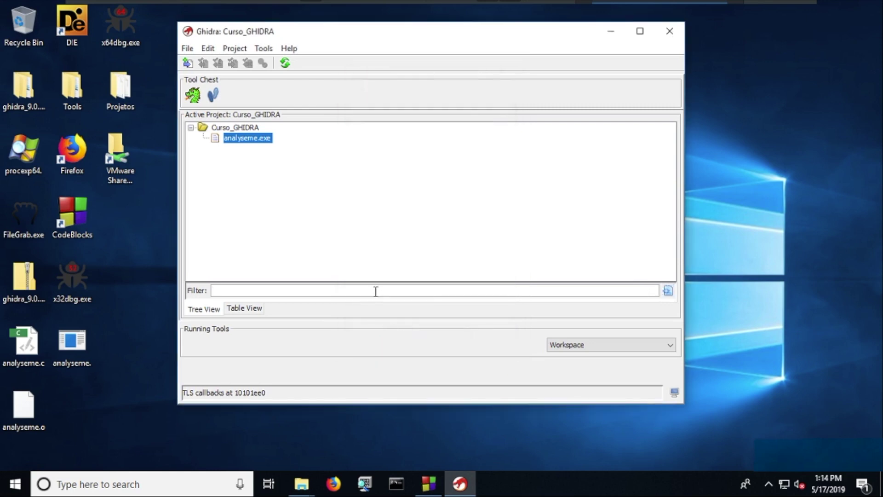
pyautogui.write('l')
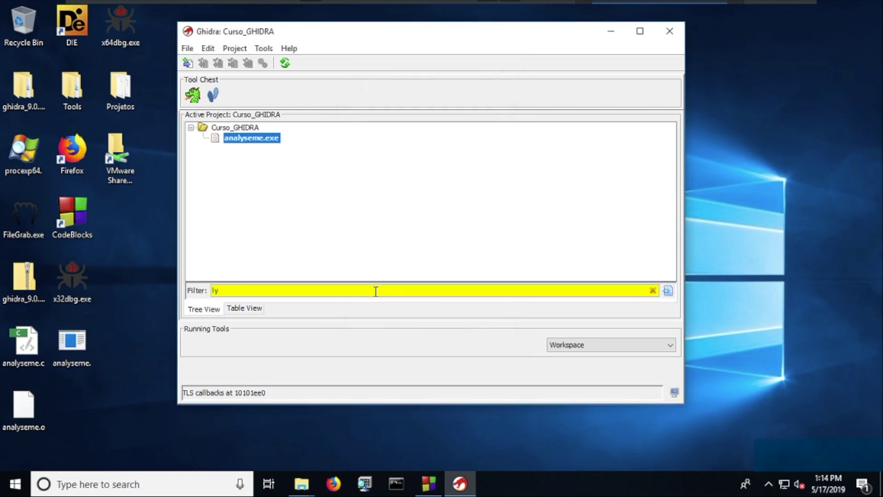
# Try filtering the project files by "grfwrg", and clear the filter text.
pyautogui.press('BackSpace')
pyautogui.write('grfwrg')
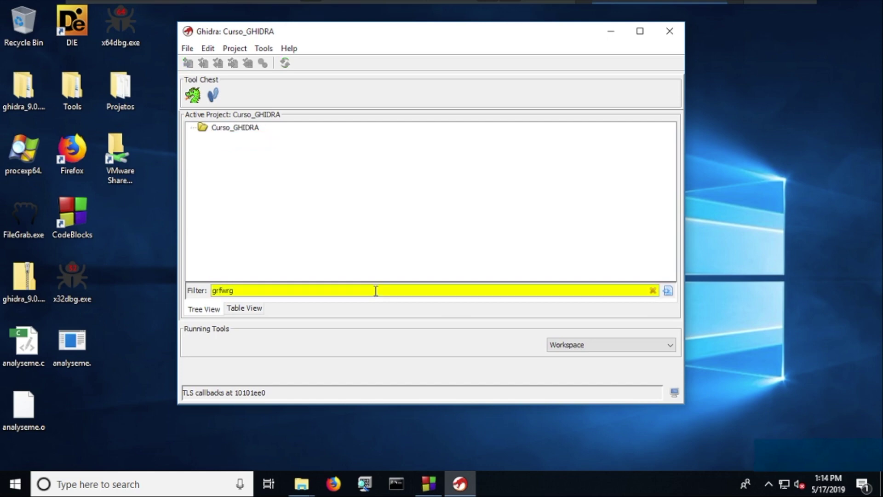
pyautogui.press('BackSpace')
pyautogui.press('BackSpace')
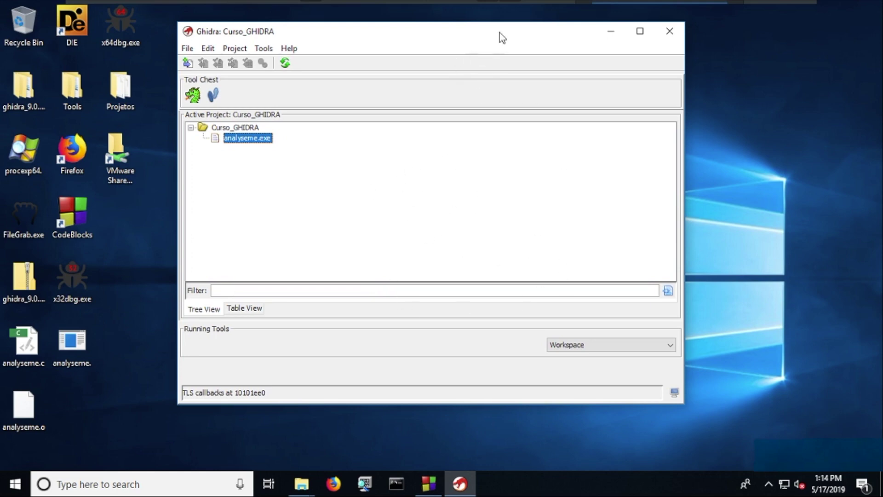
# Move the project window closer to the middle of the desktop.
pyautogui.moveTo(499, 37); pyautogui.dragTo(547, 55)
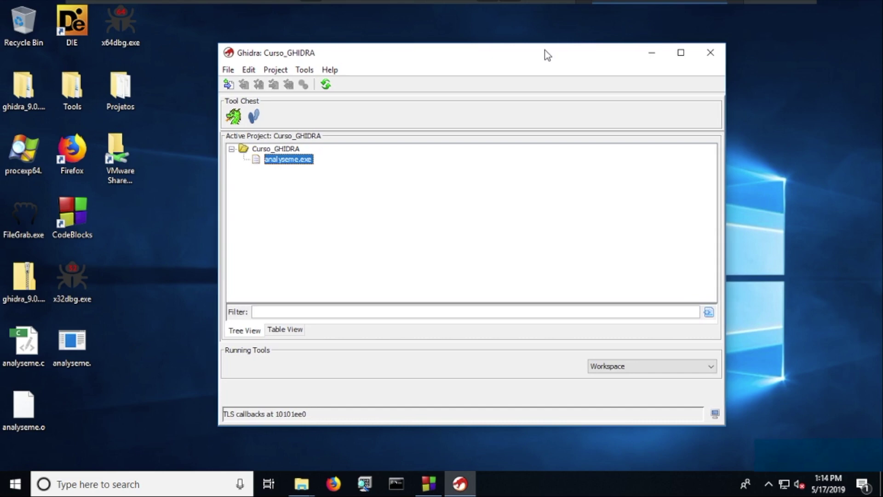
pyautogui.moveTo(547, 55)
pyautogui.mouseDown()
pyautogui.moveTo(520, 56)
pyautogui.moveTo(532, 56)
pyautogui.mouseUp()
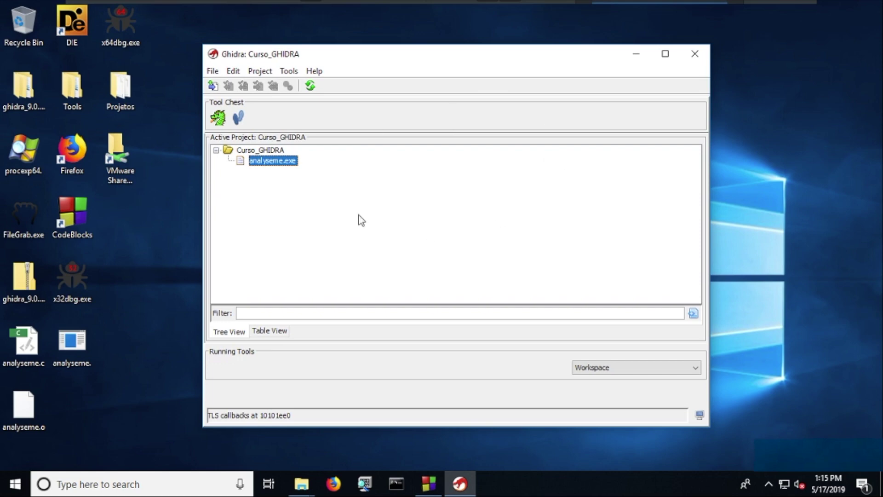
pyautogui.moveTo(550, 53)
pyautogui.mouseDown()
pyautogui.moveTo(596, 53)
pyautogui.moveTo(520, 47)
pyautogui.moveTo(561, 50)
pyautogui.mouseUp()
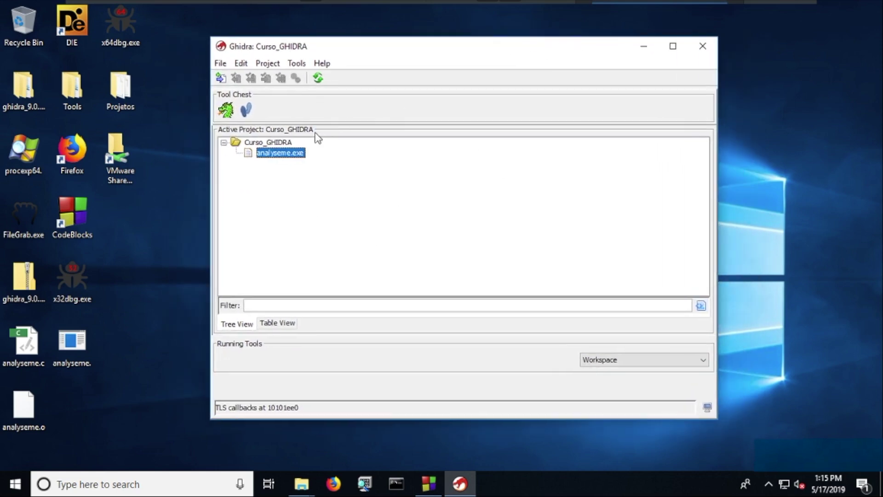
# Open analyseme.exe in the CodeBrowser and run the auto analysis with the default analyzers.
pyautogui.doubleClick(293, 156)
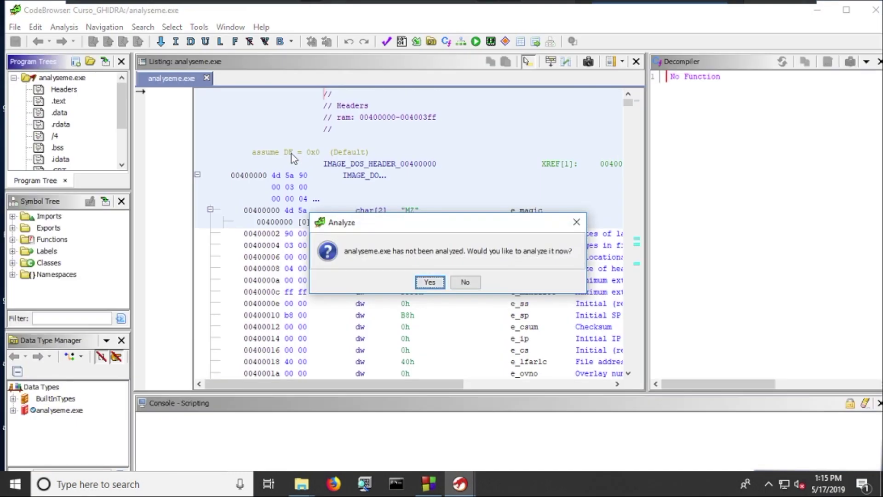
pyautogui.click(430, 282)
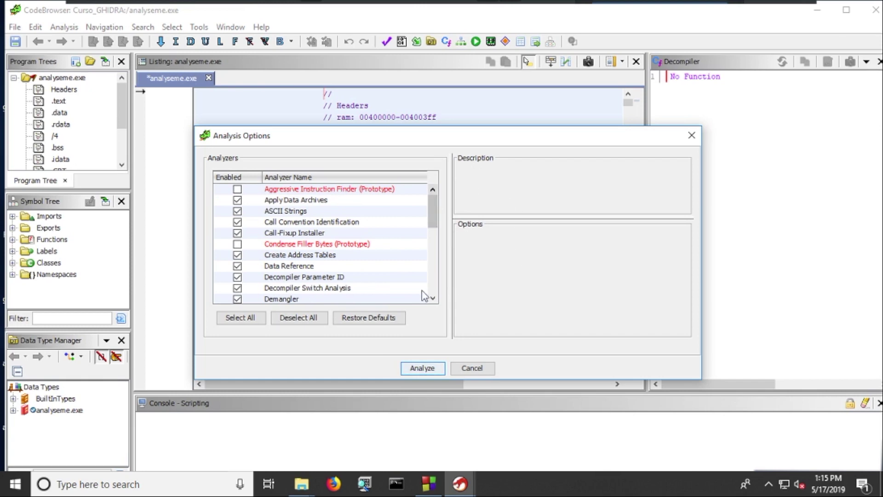
pyautogui.click(420, 369)
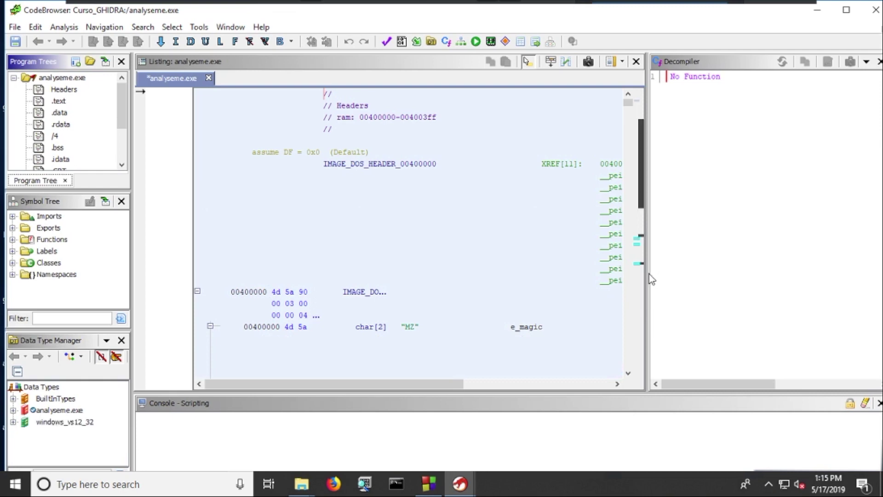
# Widen the Decompiler pane at the expense of the listing and dismiss the Auto Analysis Summary.
pyautogui.moveTo(646, 279); pyautogui.dragTo(550, 280)
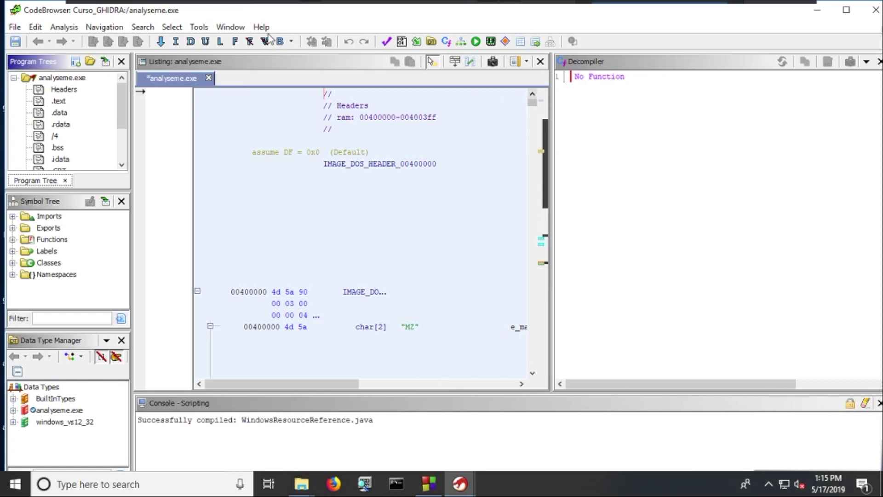
pyautogui.click(230, 32)
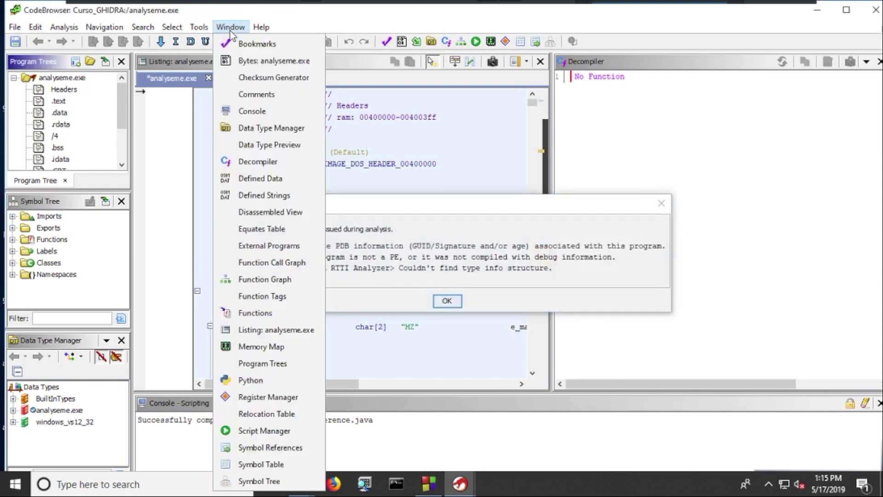
pyautogui.click(467, 215)
pyautogui.click(447, 301)
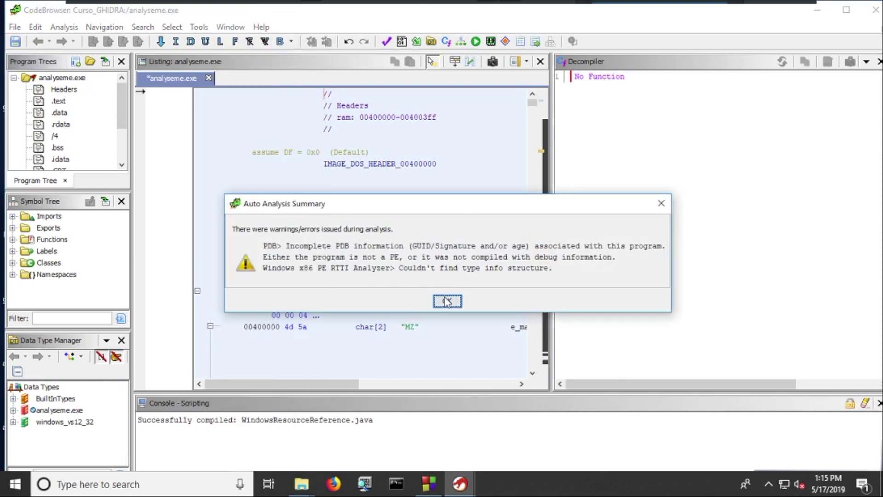
pyautogui.click(230, 27)
pyautogui.moveTo(262, 26)
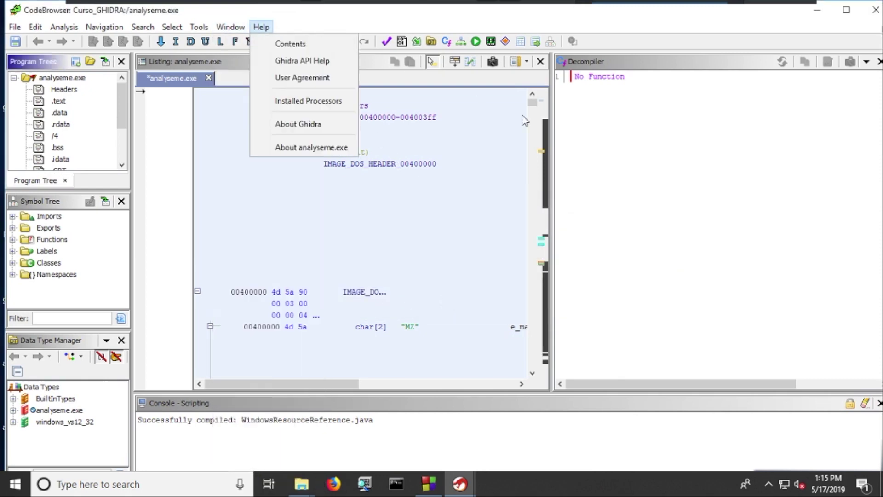
pyautogui.click(646, 171)
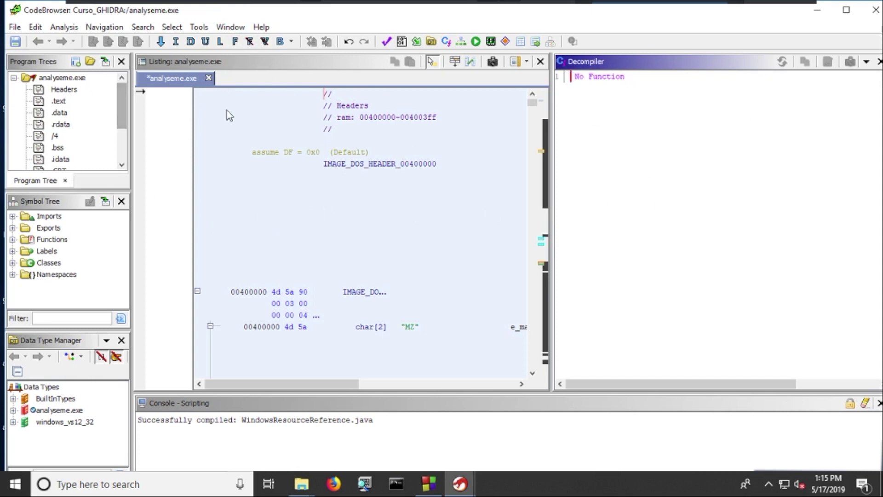
# Open the Defined Strings window and go to the .data string in the listing.
pyautogui.click(228, 24)
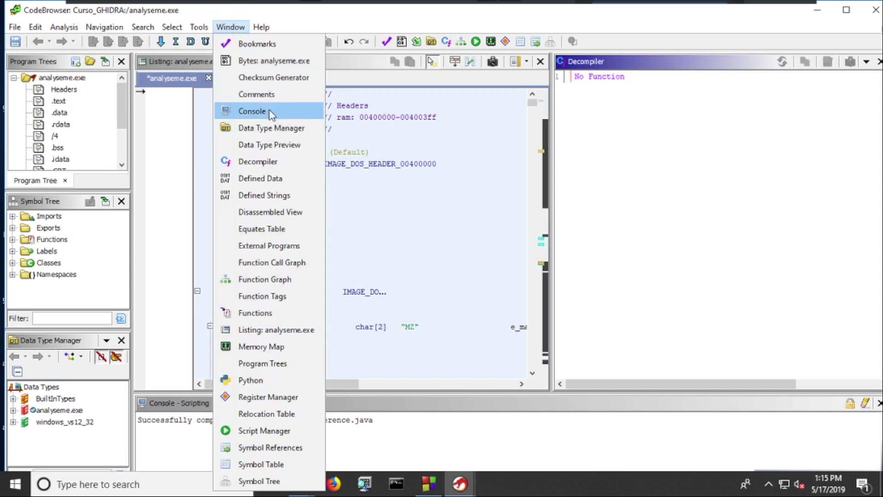
pyautogui.click(286, 195)
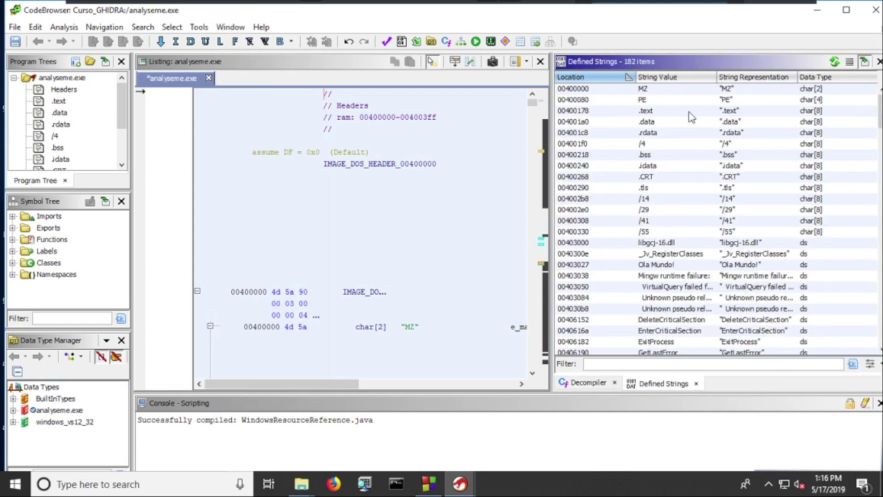
pyautogui.click(686, 104)
pyautogui.click(677, 123)
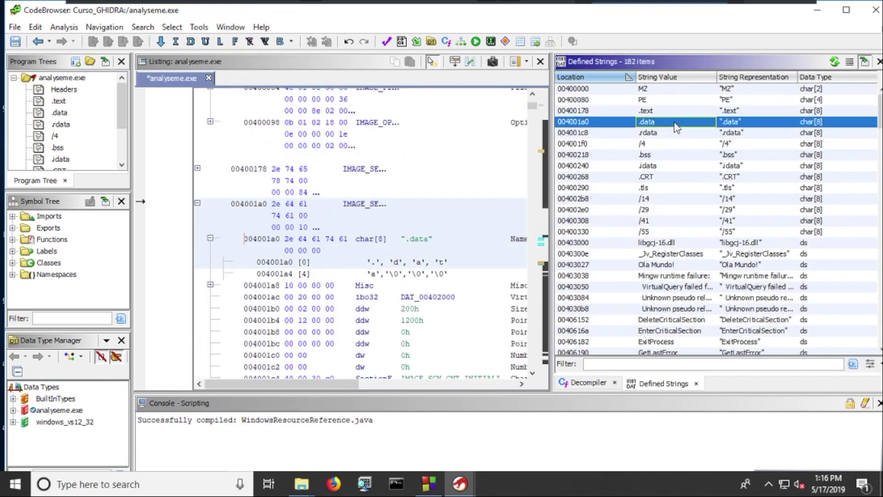
# Jump through the .bss, /4, .data and MZ entries of the defined strings to view their locations in the listing.
pyautogui.click(758, 157)
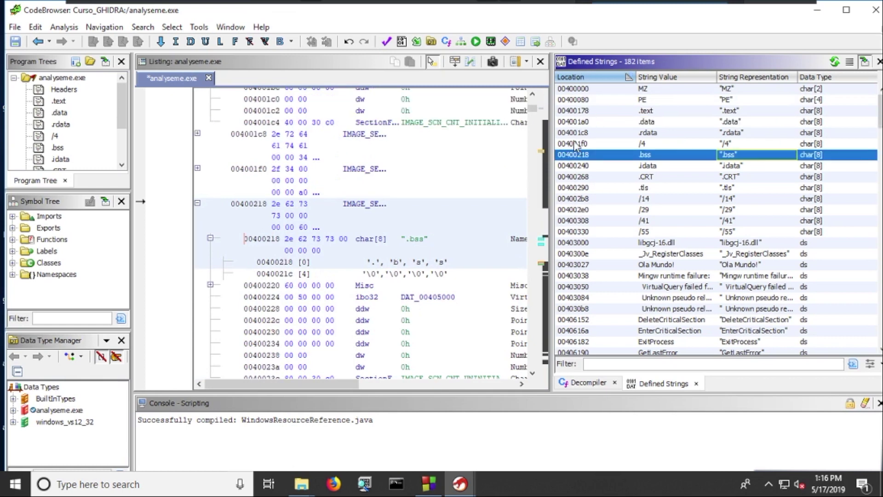
pyautogui.click(844, 121)
pyautogui.click(836, 143)
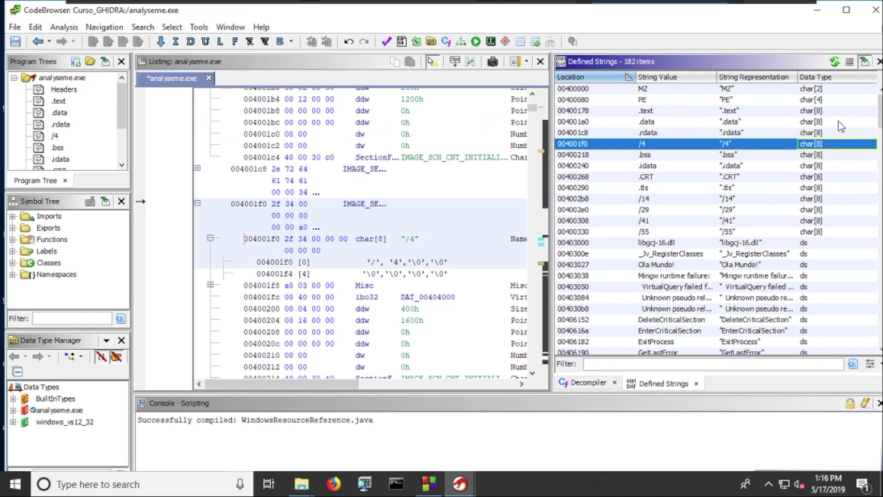
pyautogui.click(838, 121)
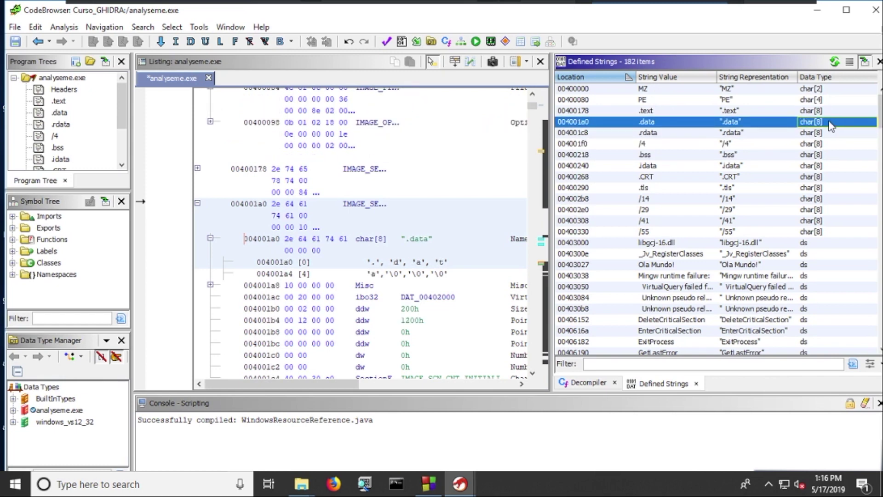
pyautogui.click(818, 89)
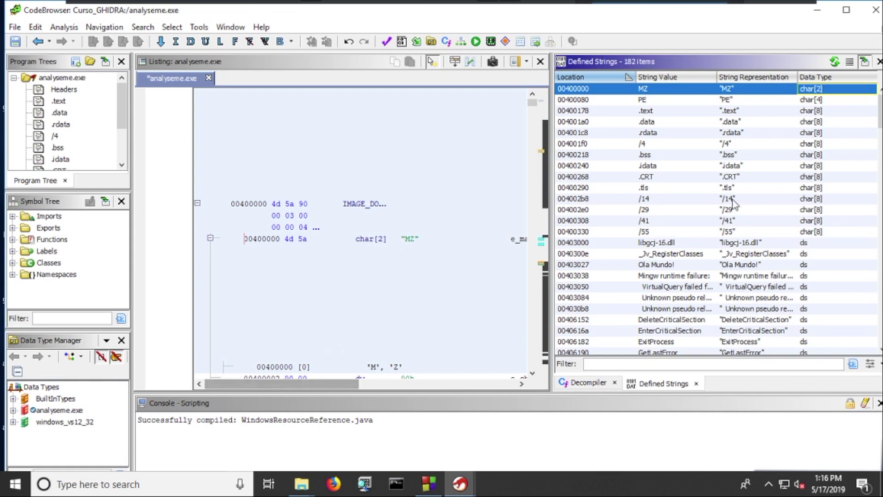
# Go to the "Ola Mundo!" string in the listing and inspect the details of its ds data type.
pyautogui.click(806, 266)
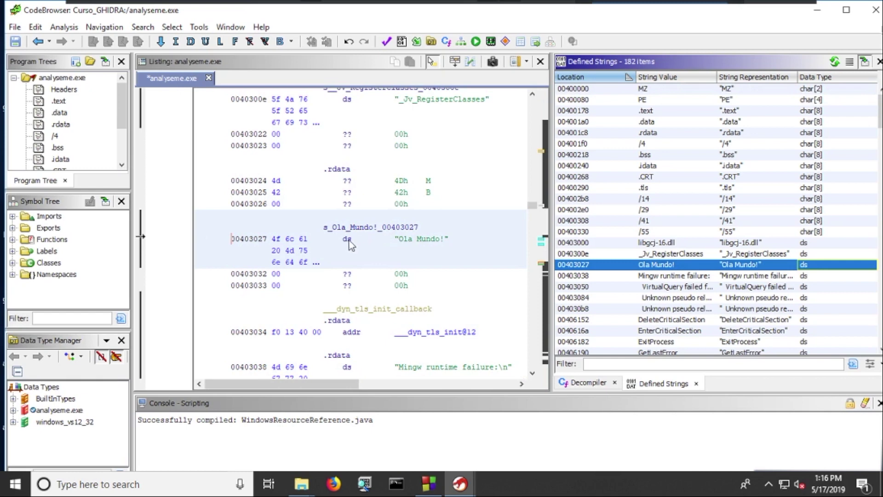
pyautogui.moveTo(352, 241)
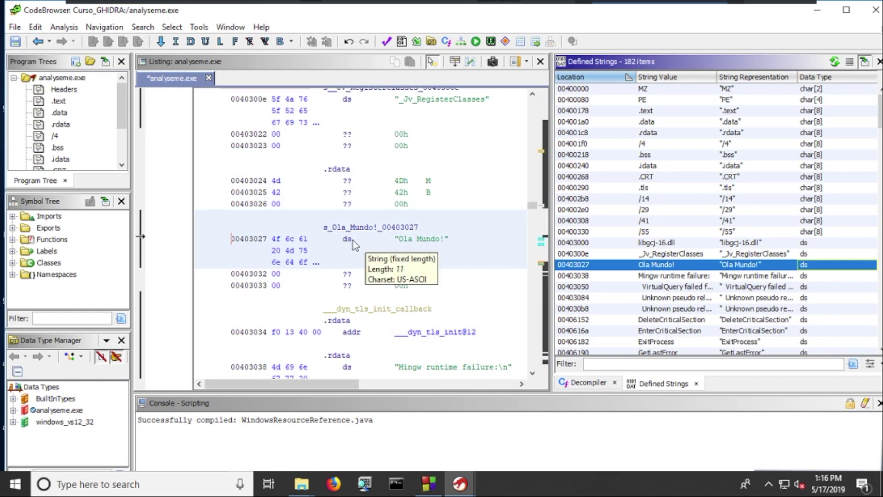